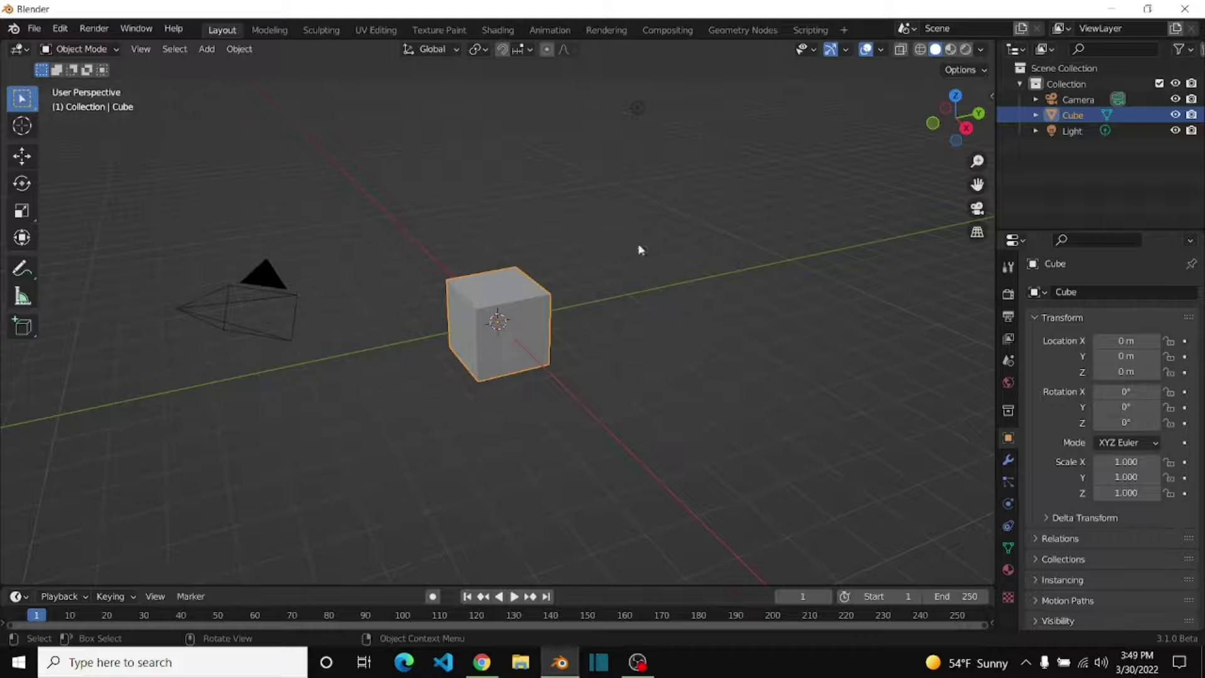
# Step: Replace the default cube with a cylinder flattened on Z into a disc
pyautogui.press('Delete')
pyautogui.hotkey('shift', 'a')
pyautogui.click(709, 260)
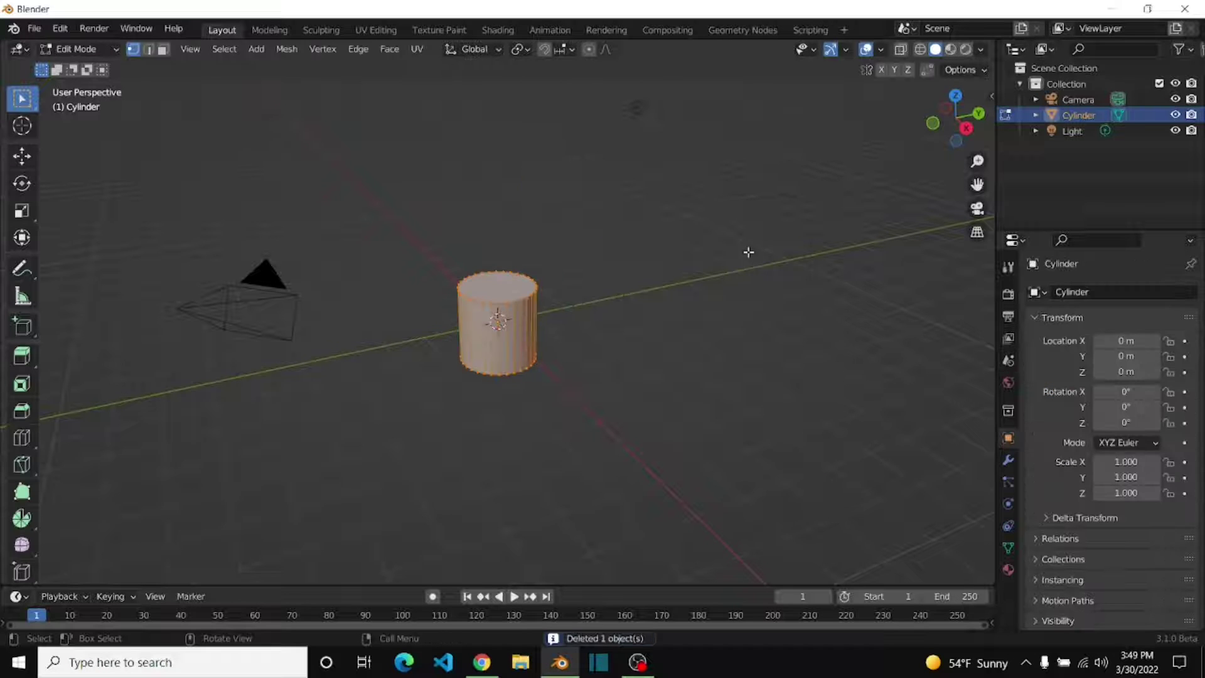
pyautogui.press('s')
pyautogui.press('z')
pyautogui.click(533, 327)
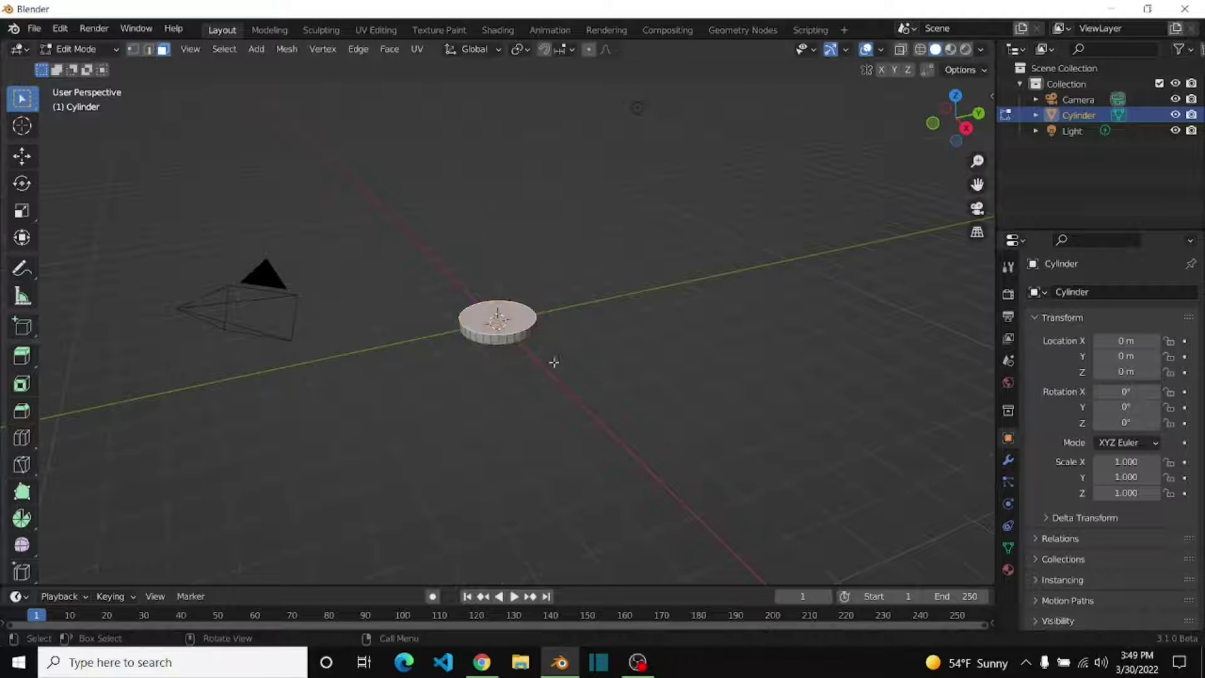
pyautogui.moveTo(554, 362); pyautogui.dragTo(590, 377, button='middle')
pyautogui.scroll(3, 591, 372)
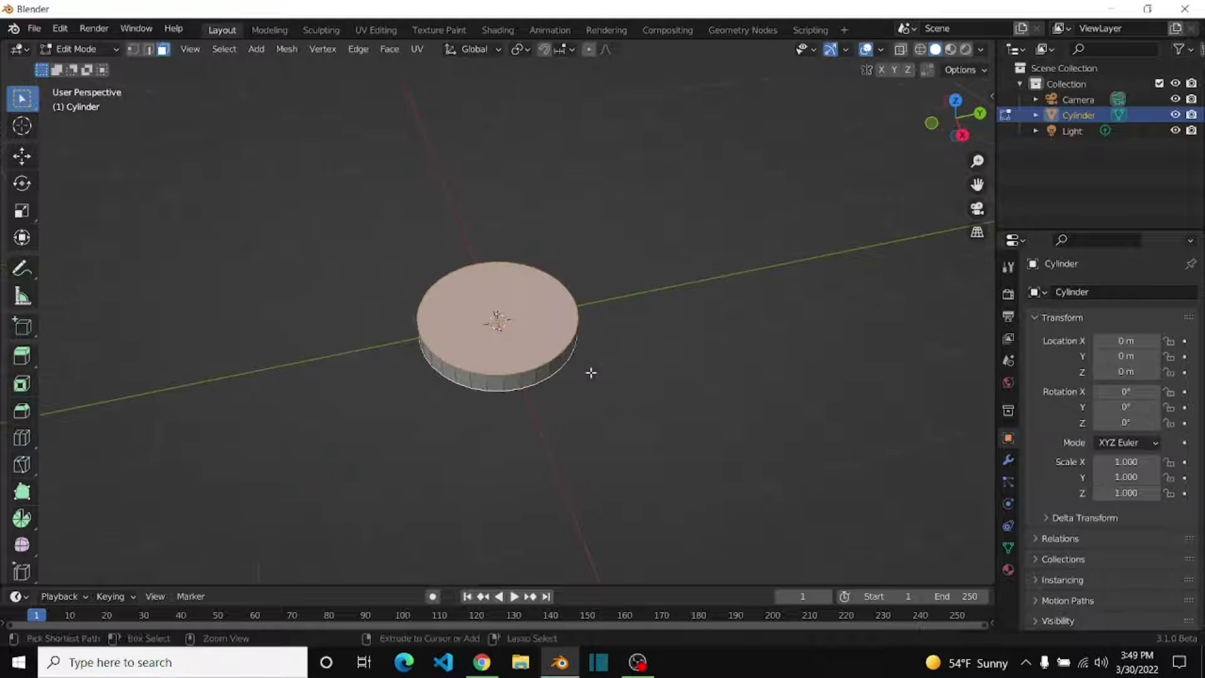
# Step: Inset the disc's top face and push it down with Shrink/Fatten to leave a raised rim
pyautogui.press('i')
pyautogui.click(579, 358)
pyautogui.hotkey('alt', 'e')
pyautogui.click(658, 314)
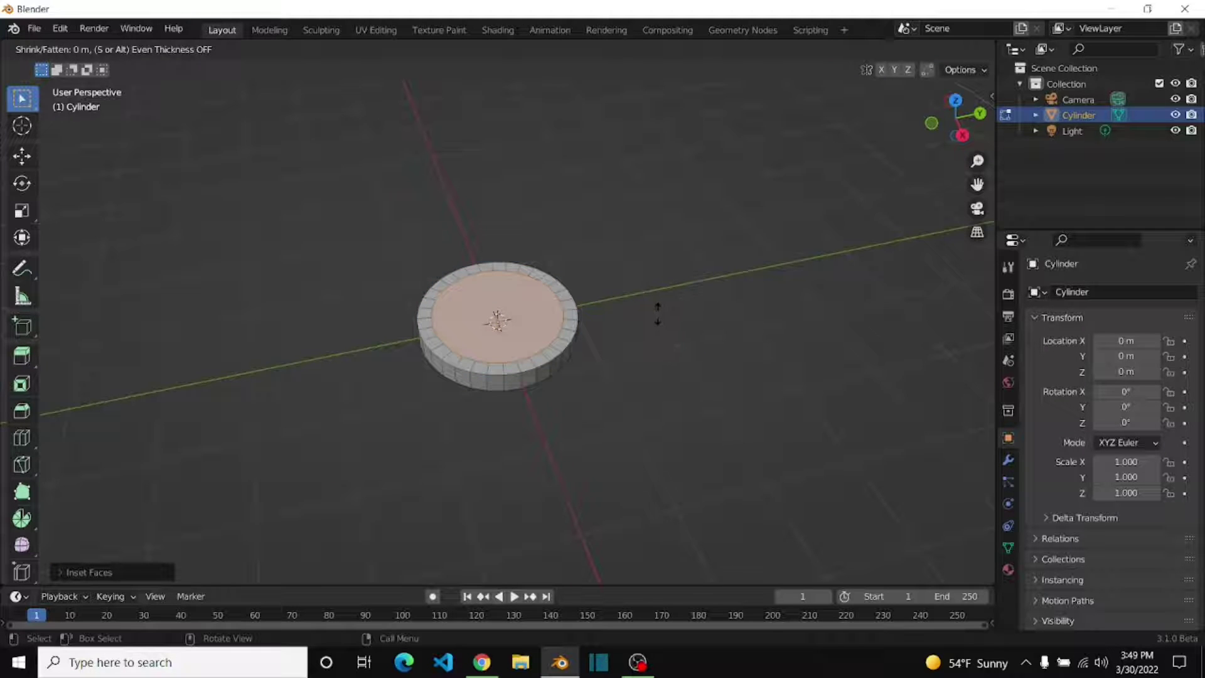
pyautogui.click(625, 322)
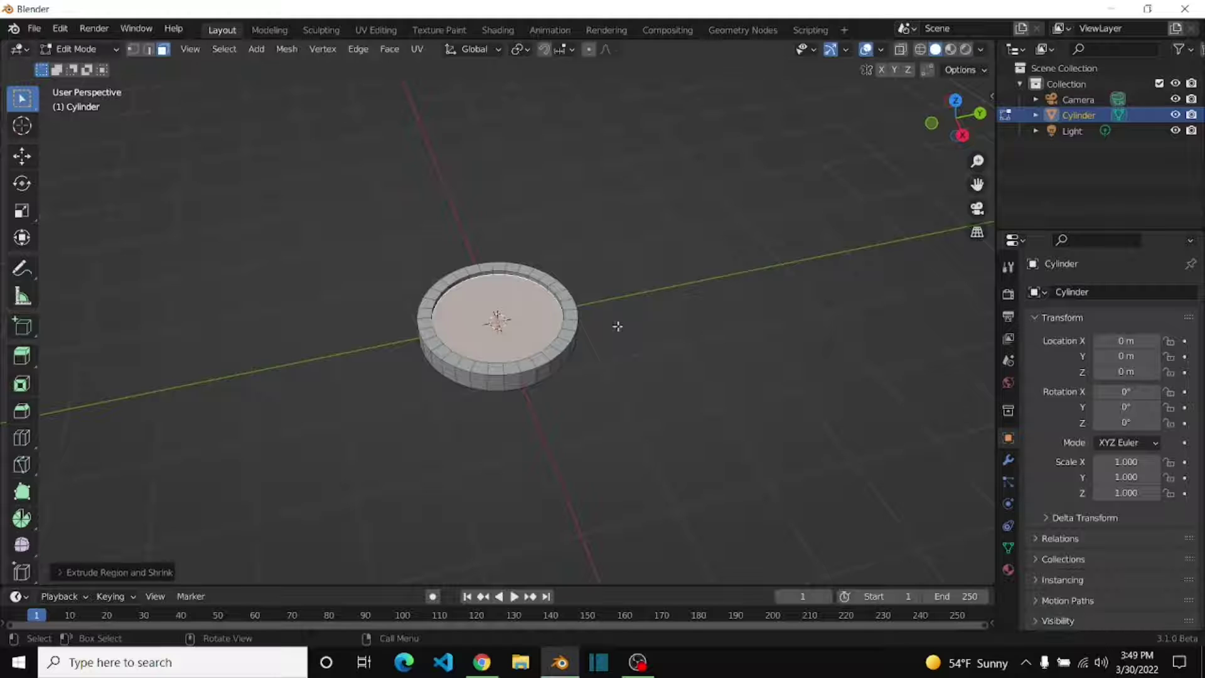
pyautogui.press('Tab')
pyautogui.hotkey('shift', 'a')
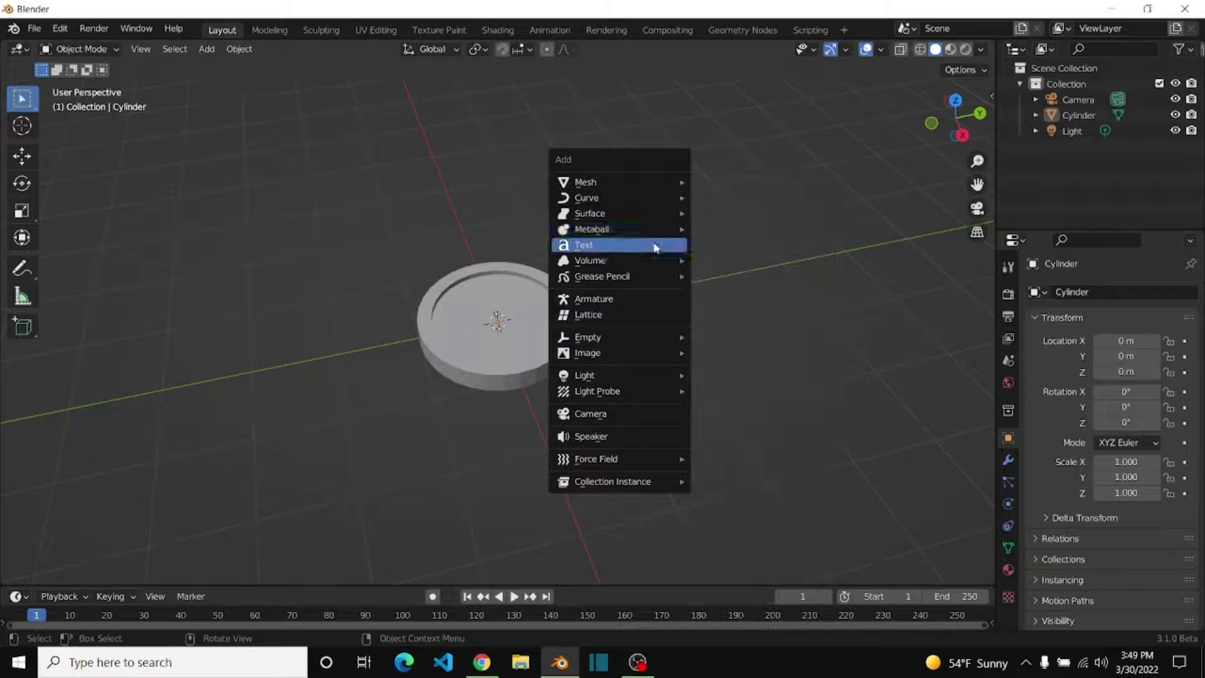
# Step: Add a text object and change its text to a capital C
pyautogui.click(655, 247)
pyautogui.press('Tab')
pyautogui.press('BackSpace')
pyautogui.press('capslock')
pyautogui.write('C')
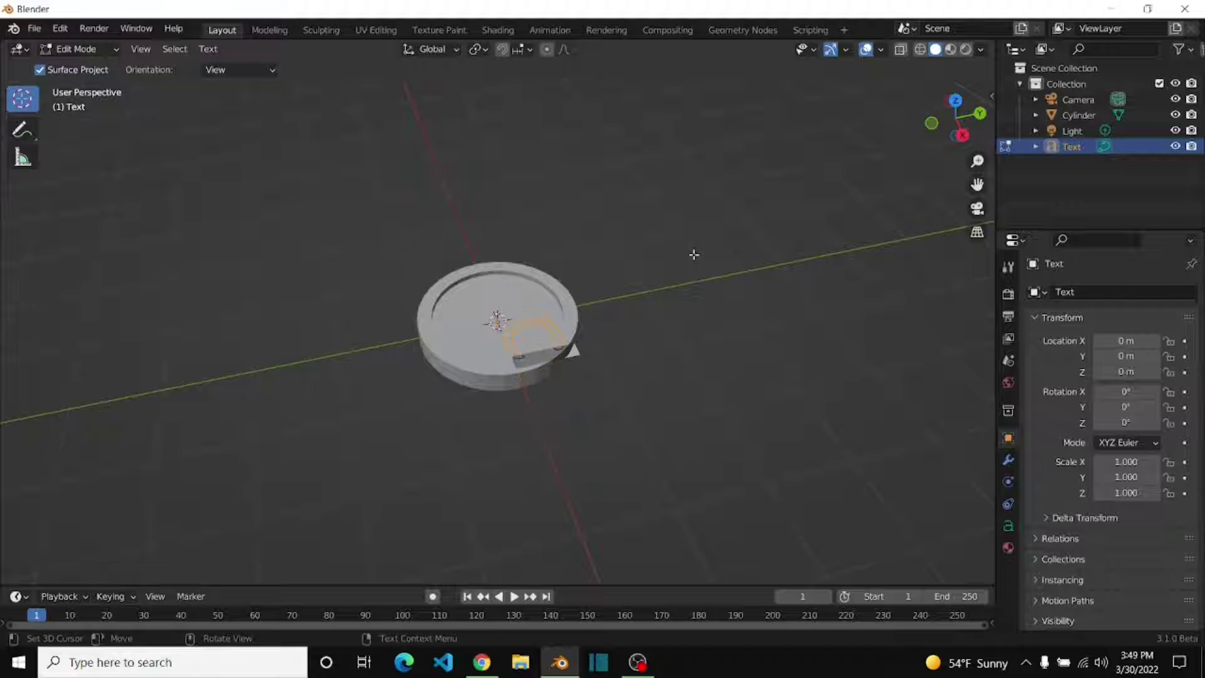
pyautogui.press('capslock')
pyautogui.press('Tab')
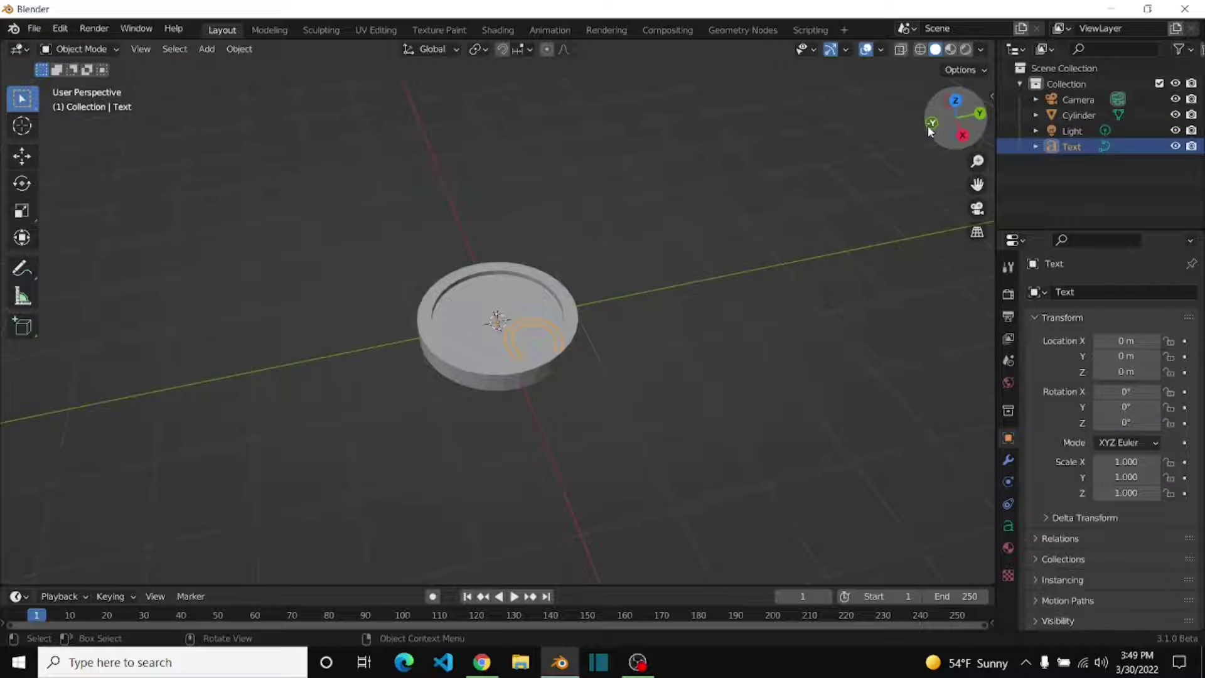
# Step: Centre the C on the coin in Top view by snapping it to the cursor and setting origin to geometry
pyautogui.press('KP_7')
pyautogui.press('g')
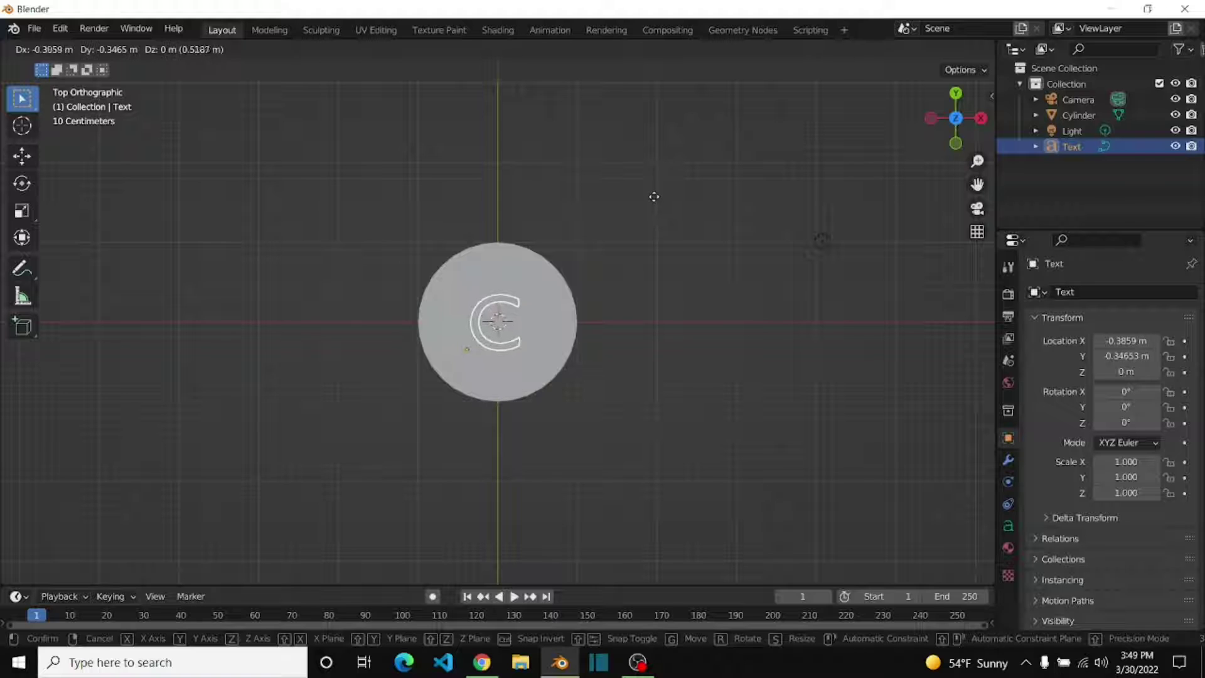
pyautogui.click(654, 197)
pyautogui.rightClick(408, 409)
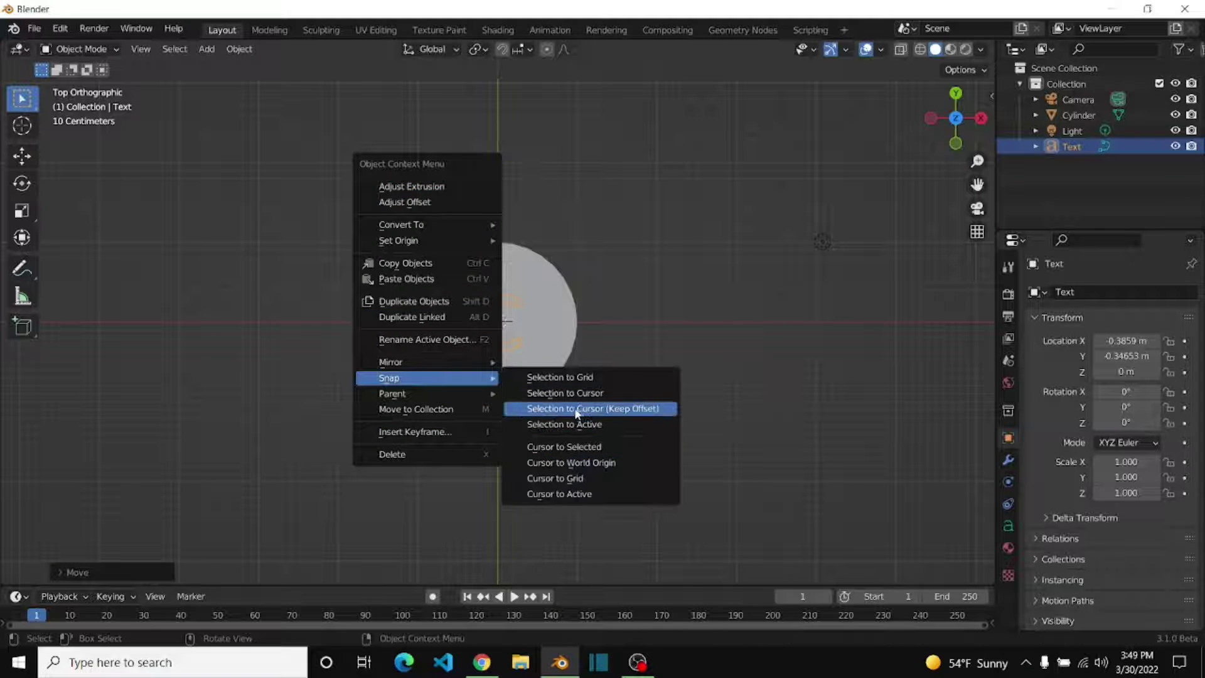
pyautogui.click(577, 414)
pyautogui.rightClick(404, 178)
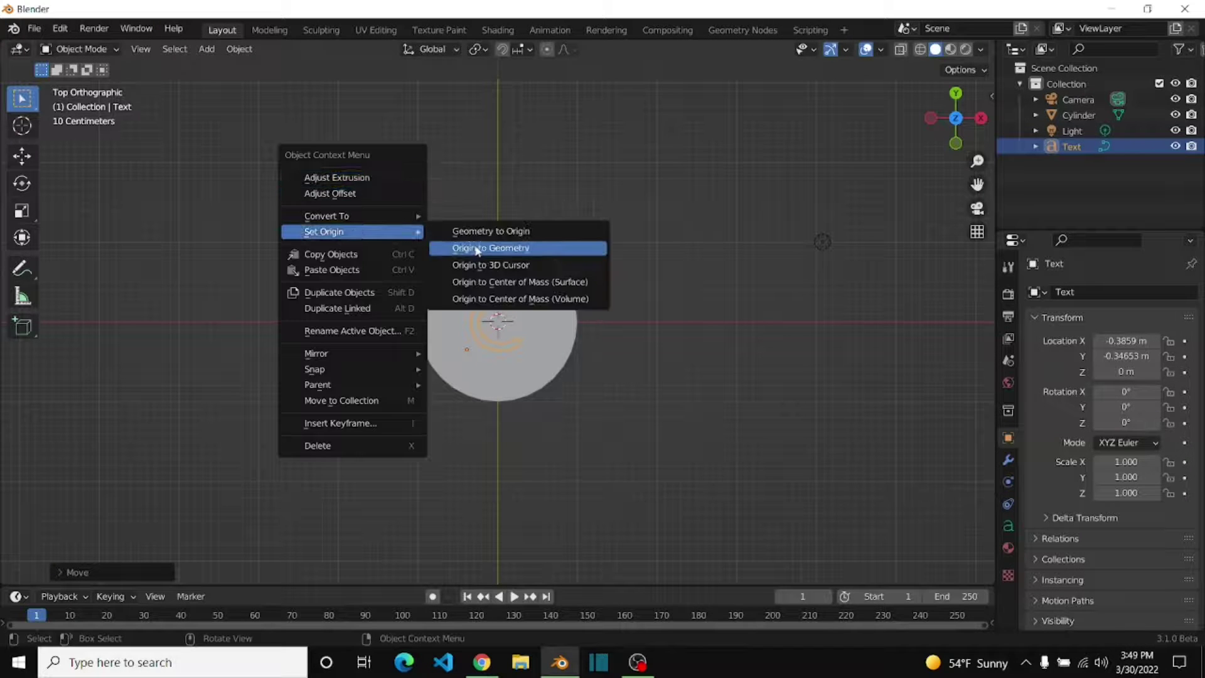
pyautogui.click(477, 249)
pyautogui.moveTo(689, 275); pyautogui.dragTo(816, 288, button='middle')
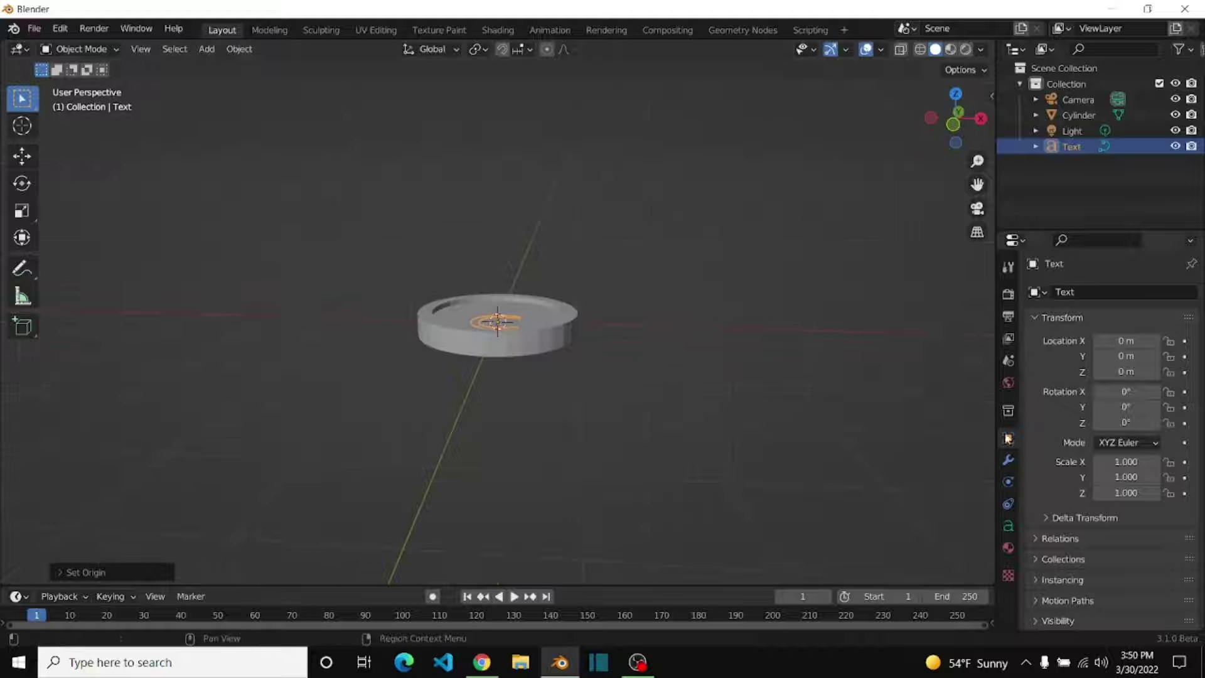
pyautogui.click(1008, 460)
pyautogui.click(1078, 292)
# Step: Give the C a 0.25 m Solidify modifier and lower it along Z into the coin
pyautogui.click(940, 487)
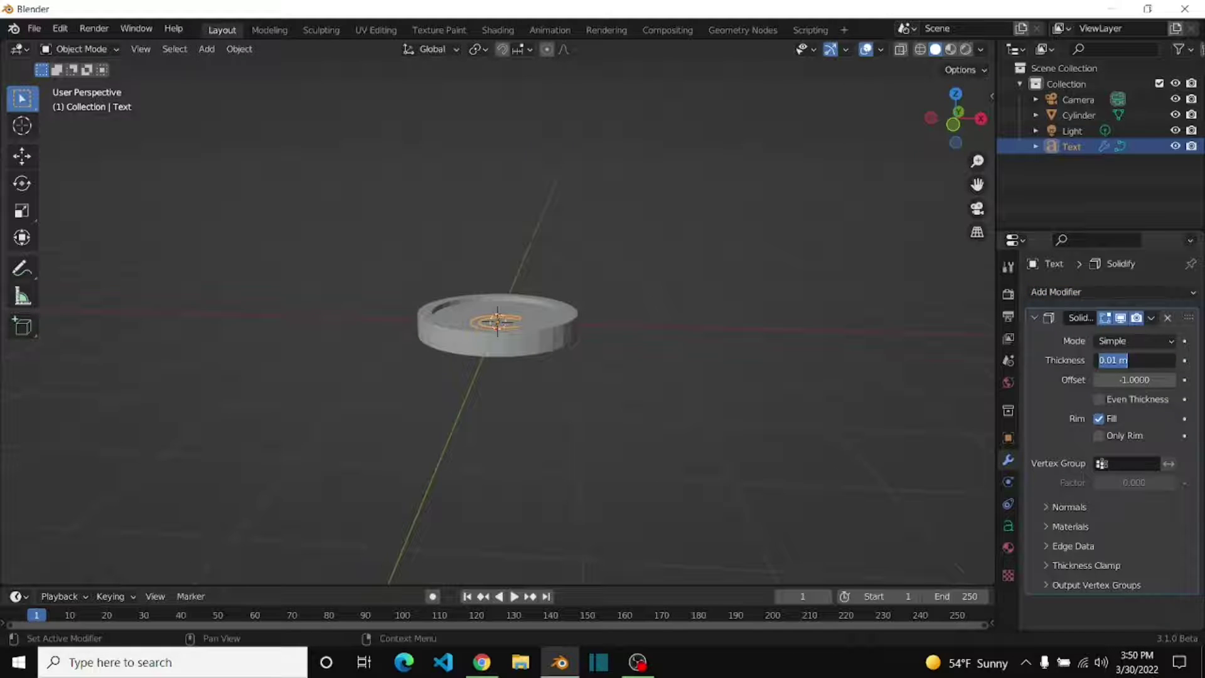
pyautogui.press('KP_1')
pyautogui.scroll(5, 653, 241)
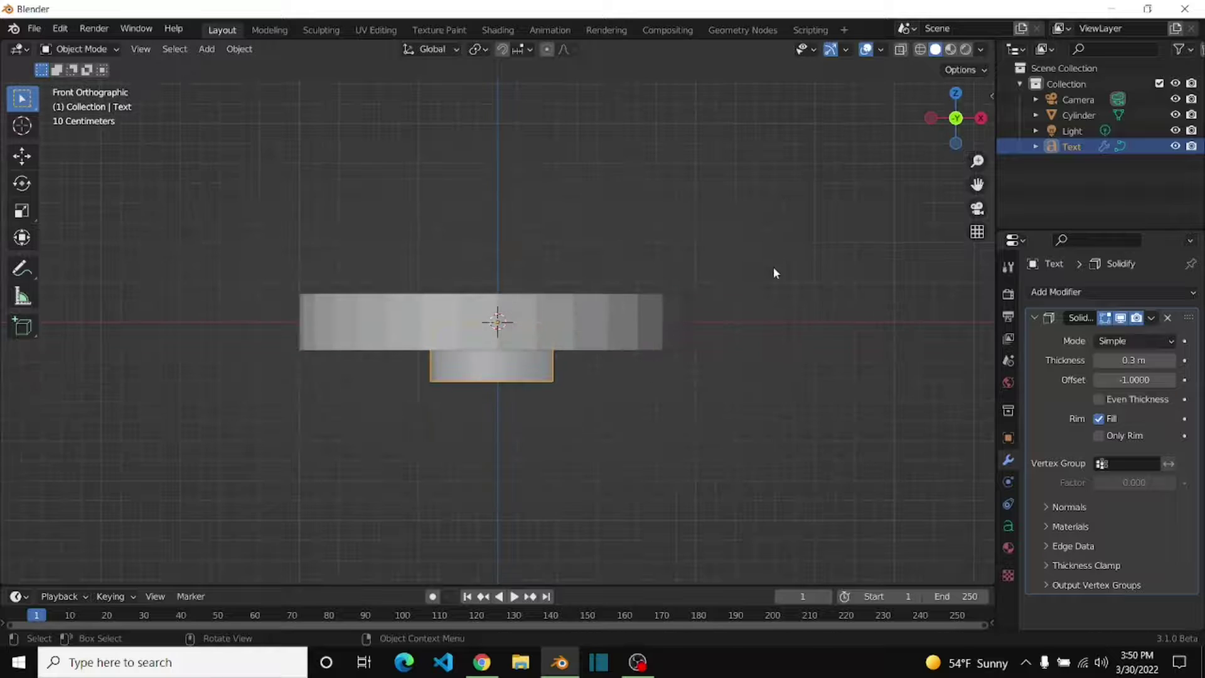
pyautogui.press('g')
pyautogui.press('z')
pyautogui.click(773, 236)
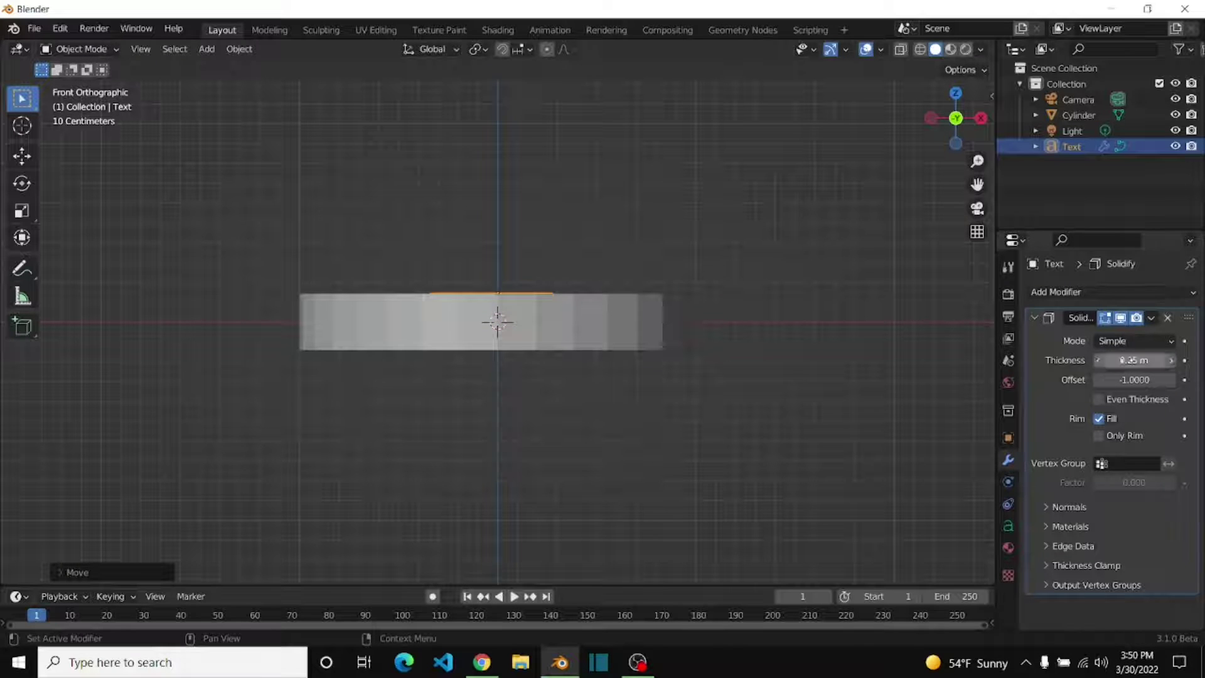
pyautogui.press('g')
pyautogui.press('z')
pyautogui.press('Escape')
pyautogui.moveTo(735, 201)
pyautogui.mouseDown(button='middle')
pyautogui.moveTo(670, 294)
pyautogui.moveTo(774, 182)
pyautogui.mouseUp(button='middle')
# Step: Enlarge the C slightly while keeping its thickness unchanged
pyautogui.press('s')
pyautogui.hotkey('shift', 'z')
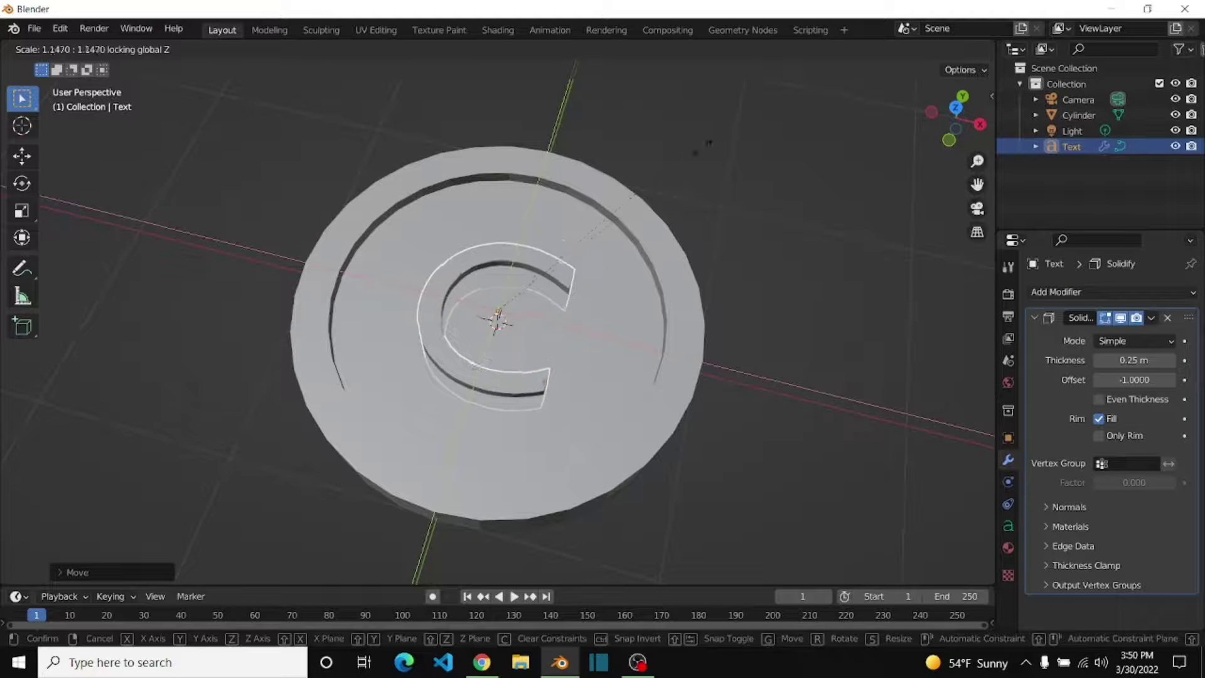
pyautogui.click(714, 370)
pyautogui.moveTo(714, 370)
pyautogui.mouseDown(button='middle')
pyautogui.moveTo(708, 298)
pyautogui.moveTo(525, 286)
pyautogui.mouseUp(button='middle')
pyautogui.click(1008, 547)
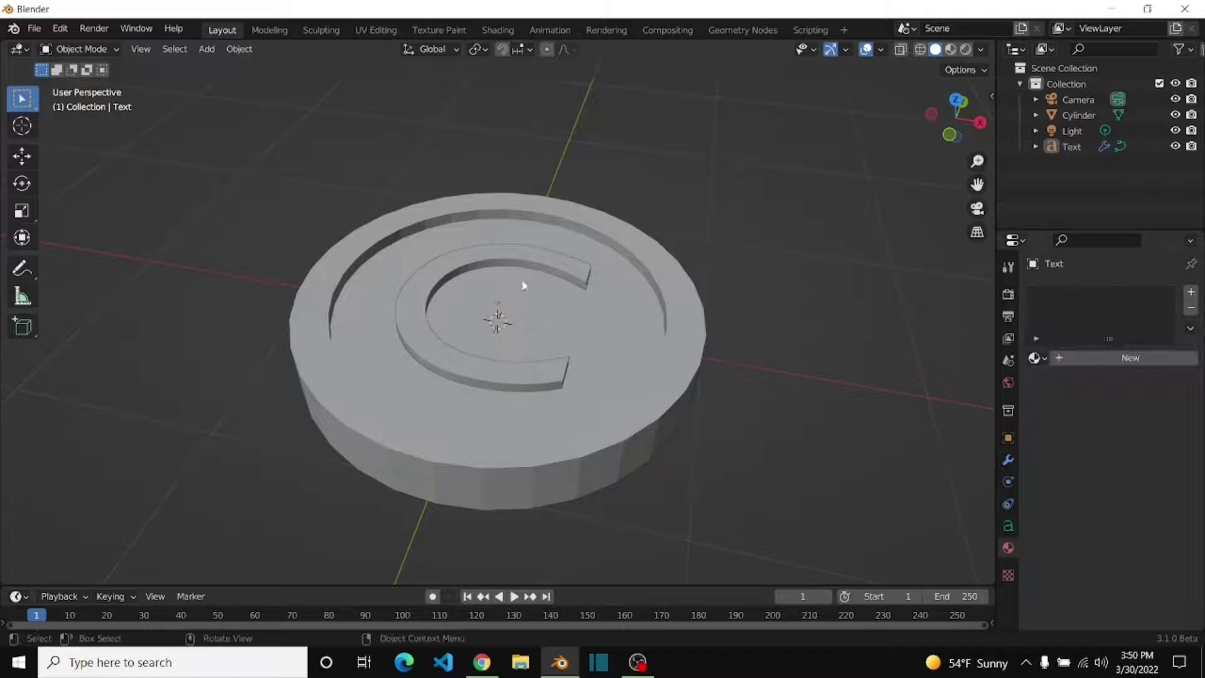
# Step: Convert the C text to a mesh and select it together with the coin
pyautogui.click(240, 49)
pyautogui.click(412, 498)
pyautogui.click(545, 377)
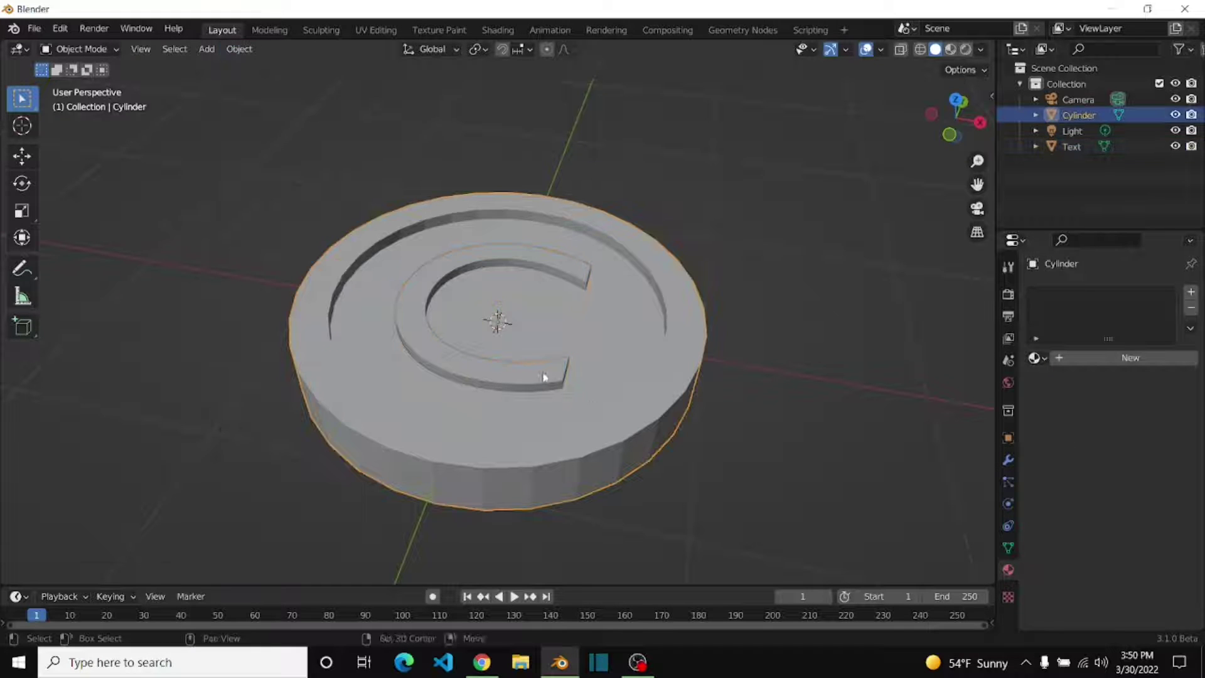
pyautogui.moveTo(516, 380); pyautogui.dragTo(601, 432)
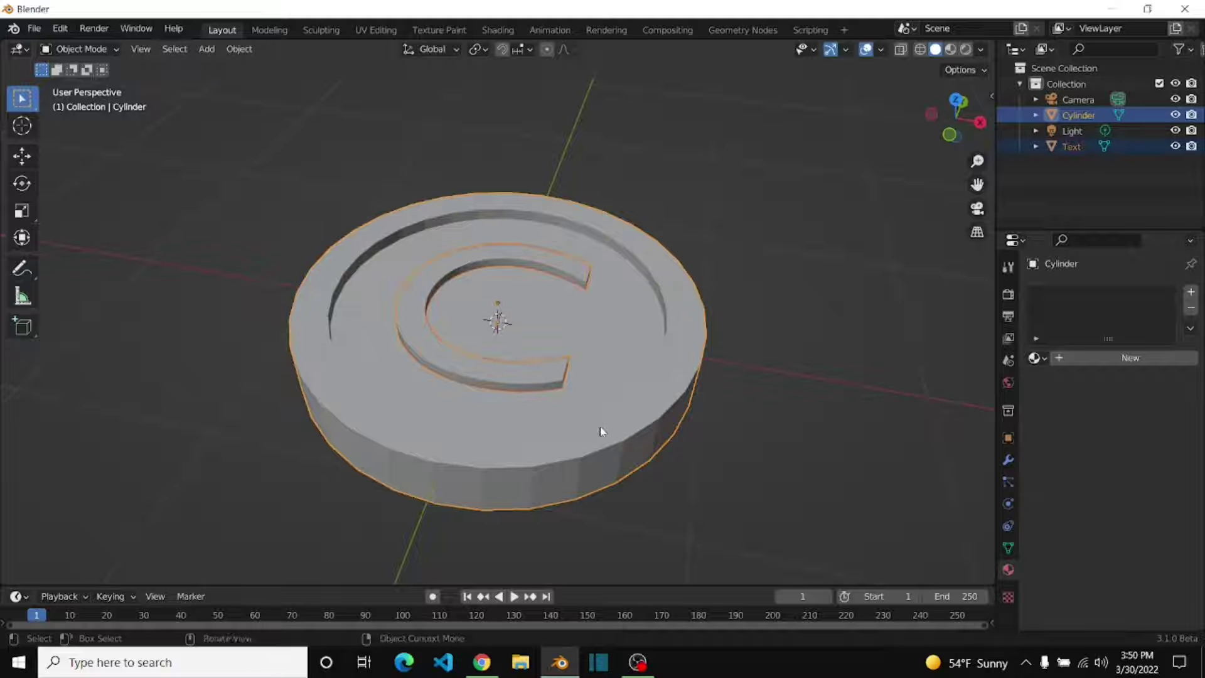
# Step: Create a 'gold' material with yellow base colour, Metallic 1.0 and roughness about 0.57
pyautogui.doubleClick(1059, 363)
pyautogui.write('gold')
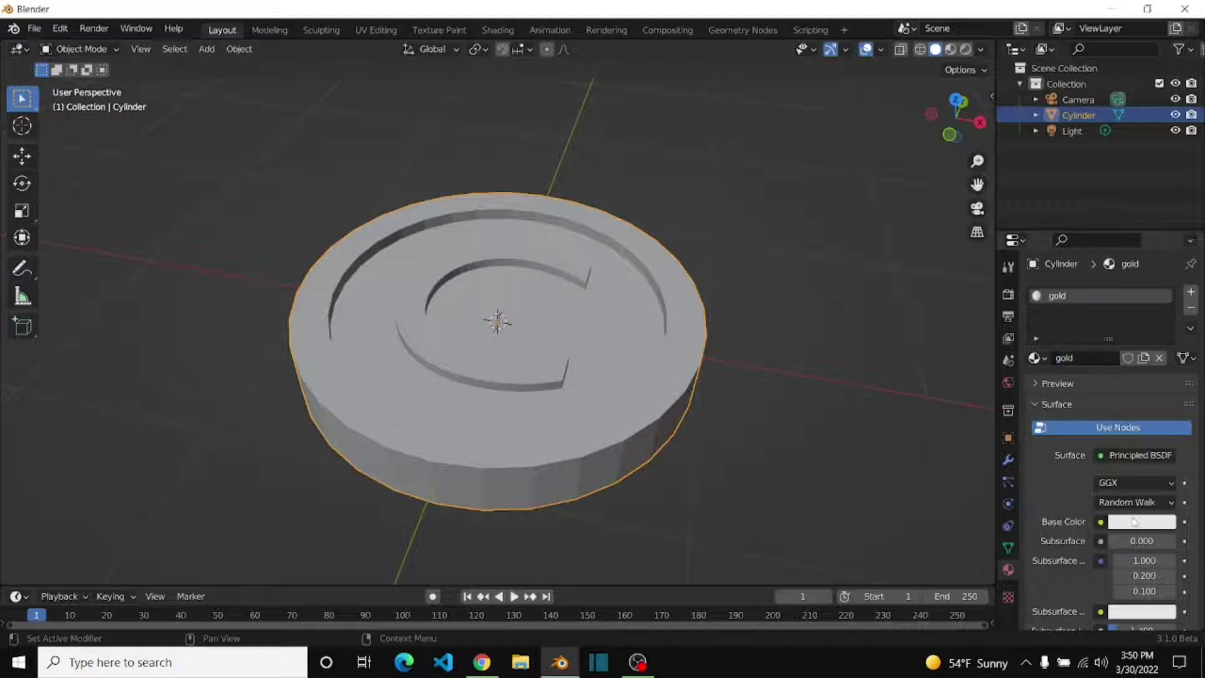
pyautogui.click(1135, 521)
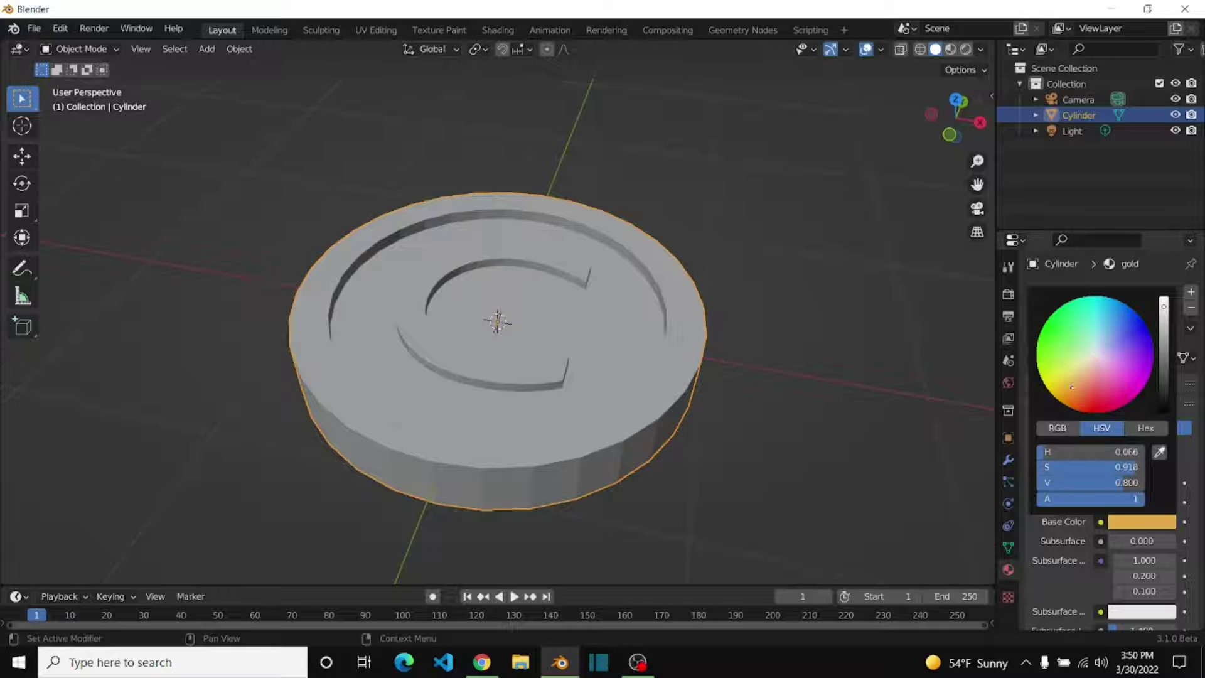
pyautogui.scroll(5, 1084, 513)
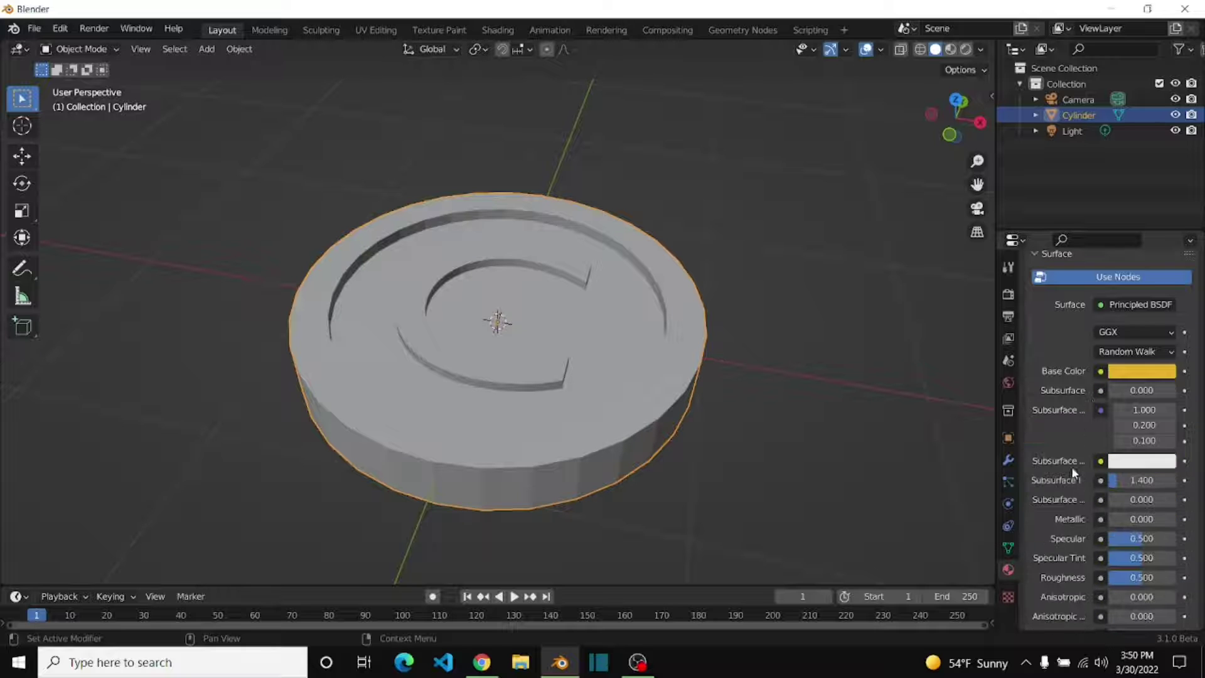
pyautogui.scroll(-1, 1074, 472)
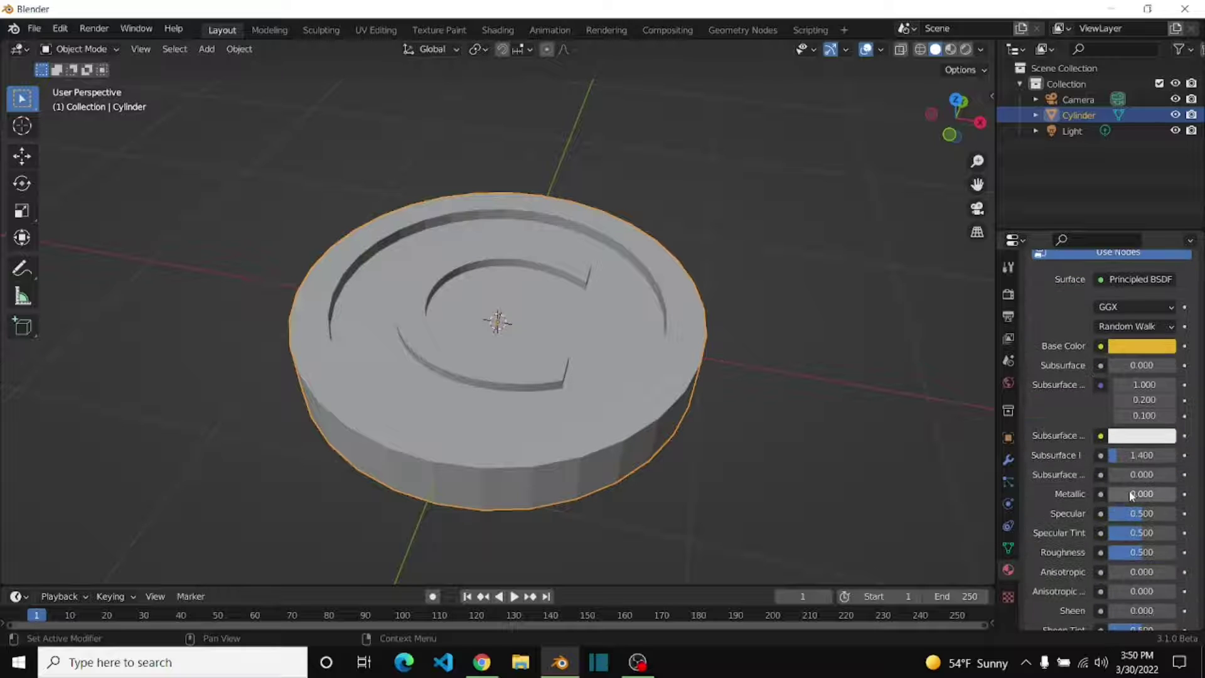
pyautogui.click(967, 49)
pyautogui.moveTo(883, 434); pyautogui.dragTo(923, 486, button='middle')
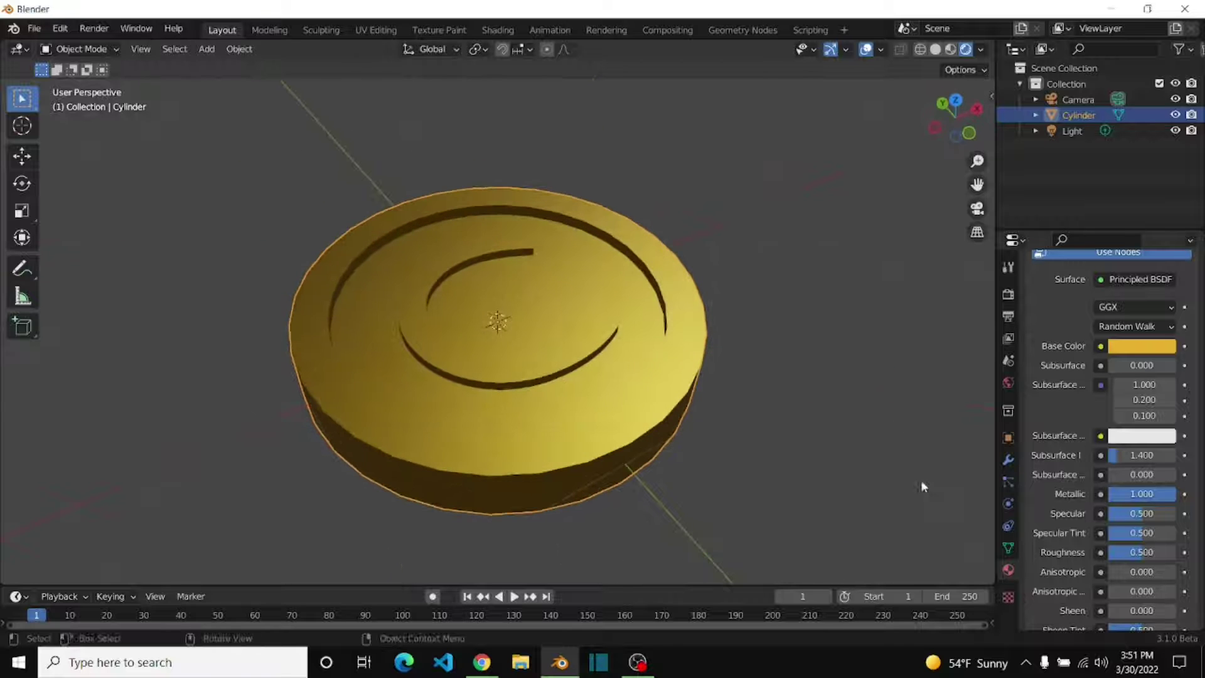
pyautogui.moveTo(1142, 553); pyautogui.dragTo(1144, 552)
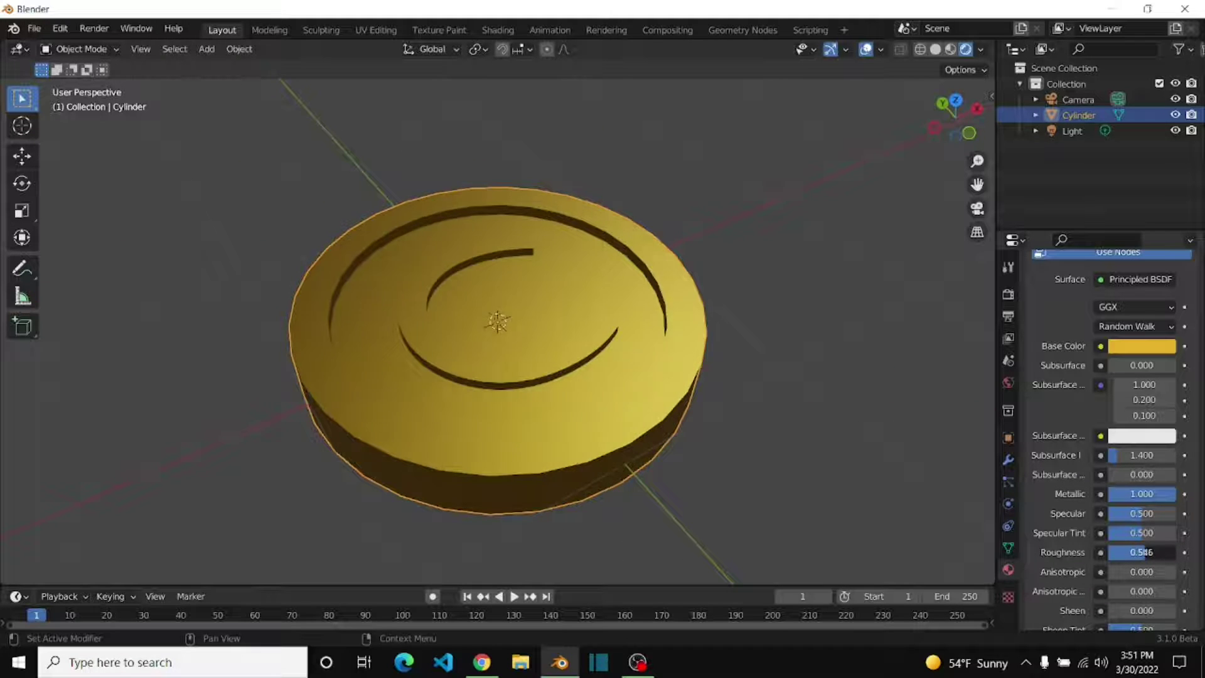
pyautogui.moveTo(799, 466)
pyautogui.mouseDown(button='middle')
pyautogui.moveTo(712, 436)
pyautogui.moveTo(724, 480)
pyautogui.mouseUp(button='middle')
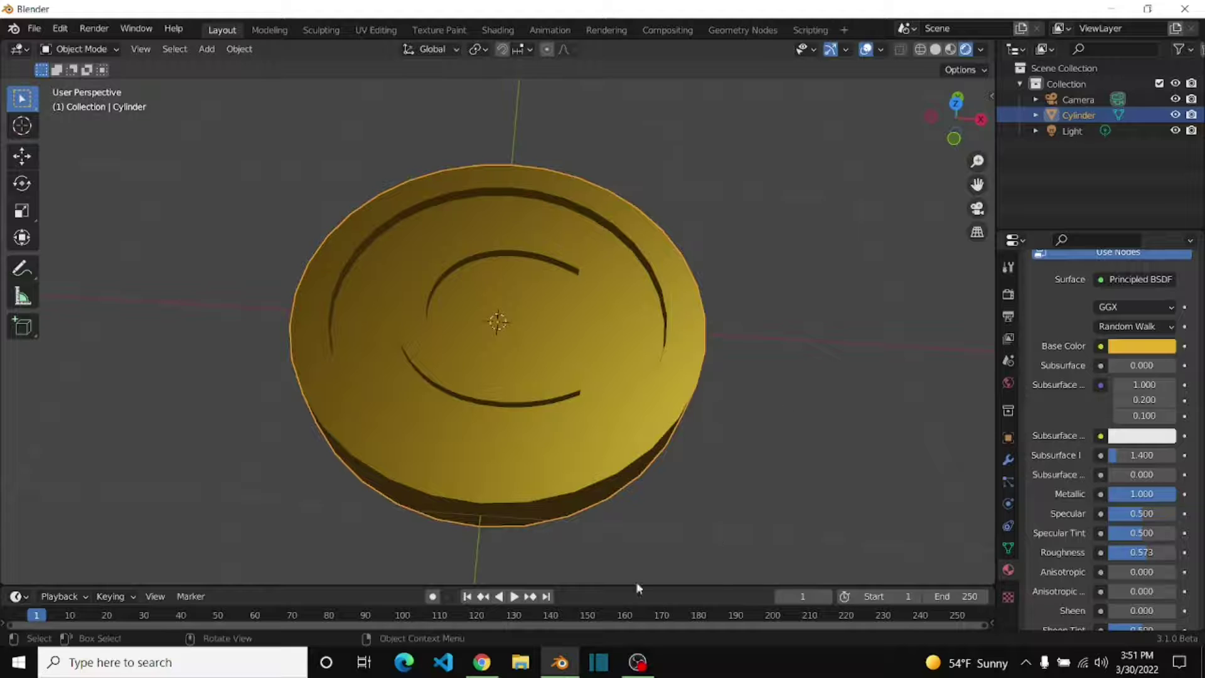
# Step: Bevel the coin's outer rim edge loop in Edit Mode with several segments
pyautogui.press('Tab')
pyautogui.keyDown('alt'); pyautogui.click(622, 362); pyautogui.keyUp('alt')
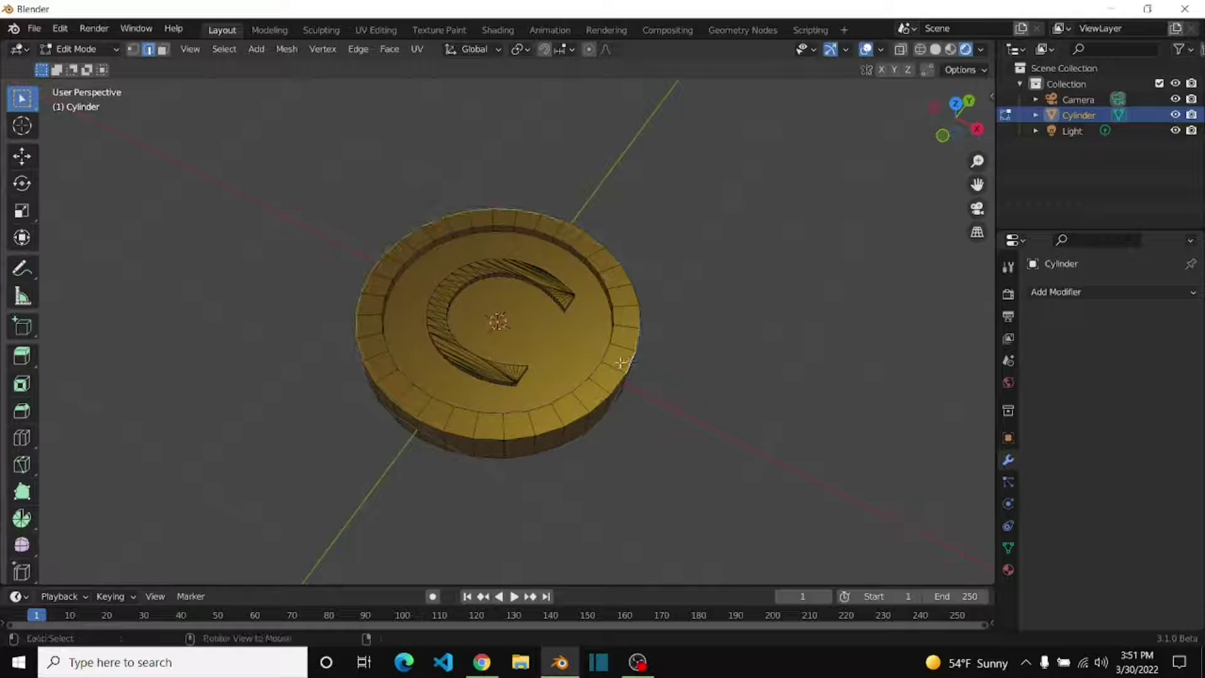
pyautogui.moveTo(610, 352); pyautogui.dragTo(583, 306, button='middle')
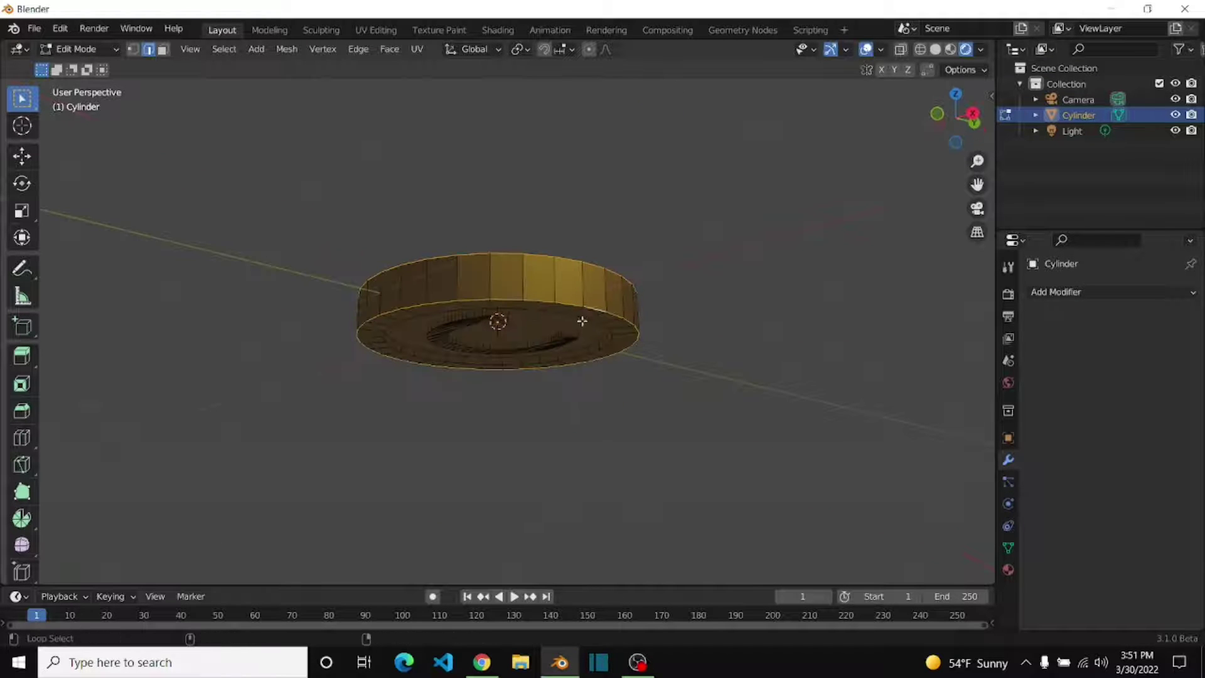
pyautogui.click(672, 300)
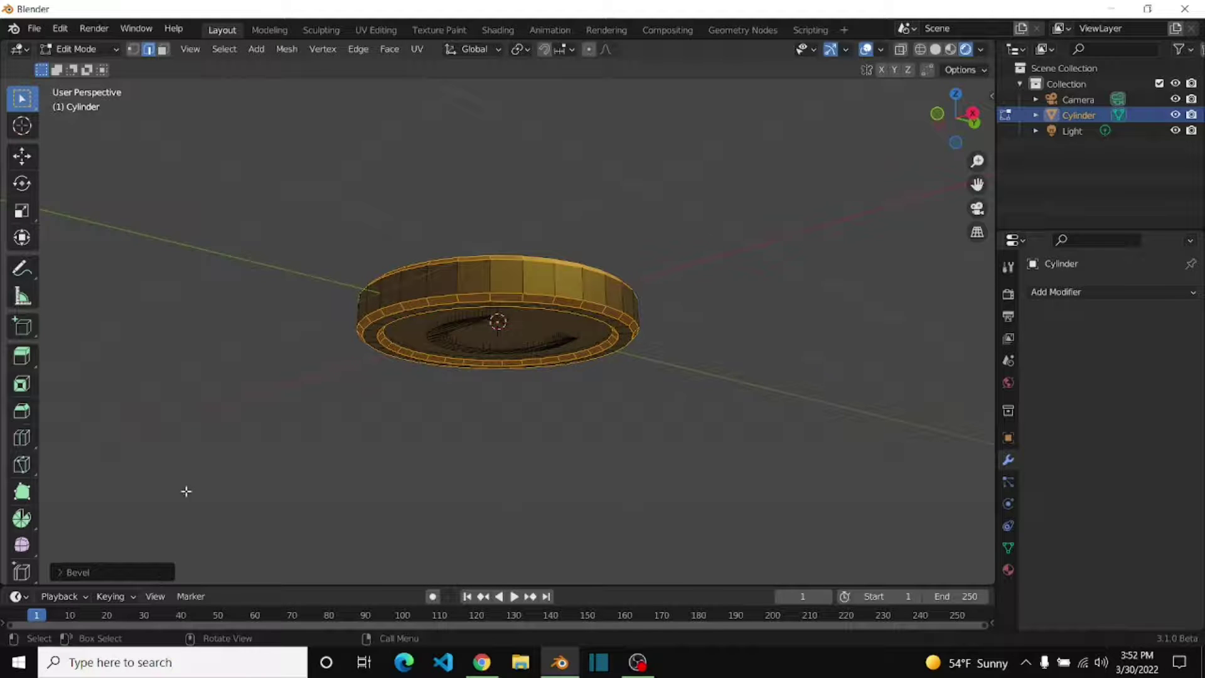
pyautogui.click(144, 571)
pyautogui.click(258, 354)
pyautogui.press('Tab')
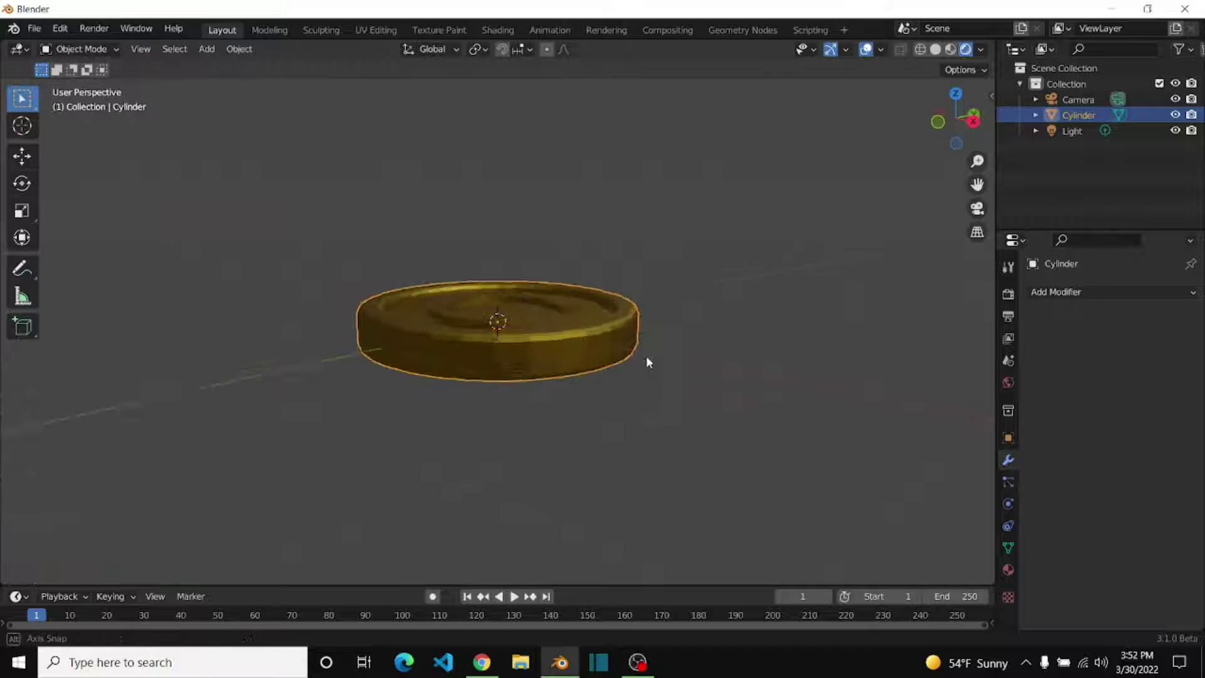
# Step: Add an Array modifier with relative offset X 0, Z 1 and count 5
pyautogui.click(1055, 292)
pyautogui.click(873, 317)
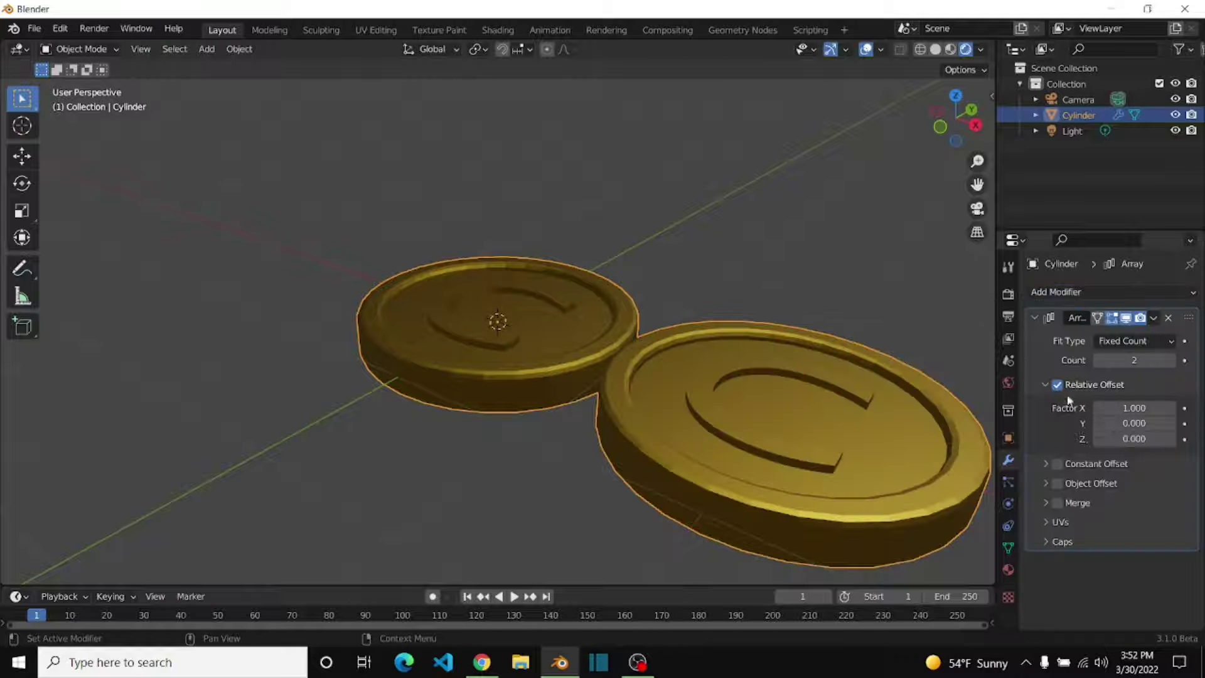
pyautogui.press('Return')
pyautogui.press('BackSpace')
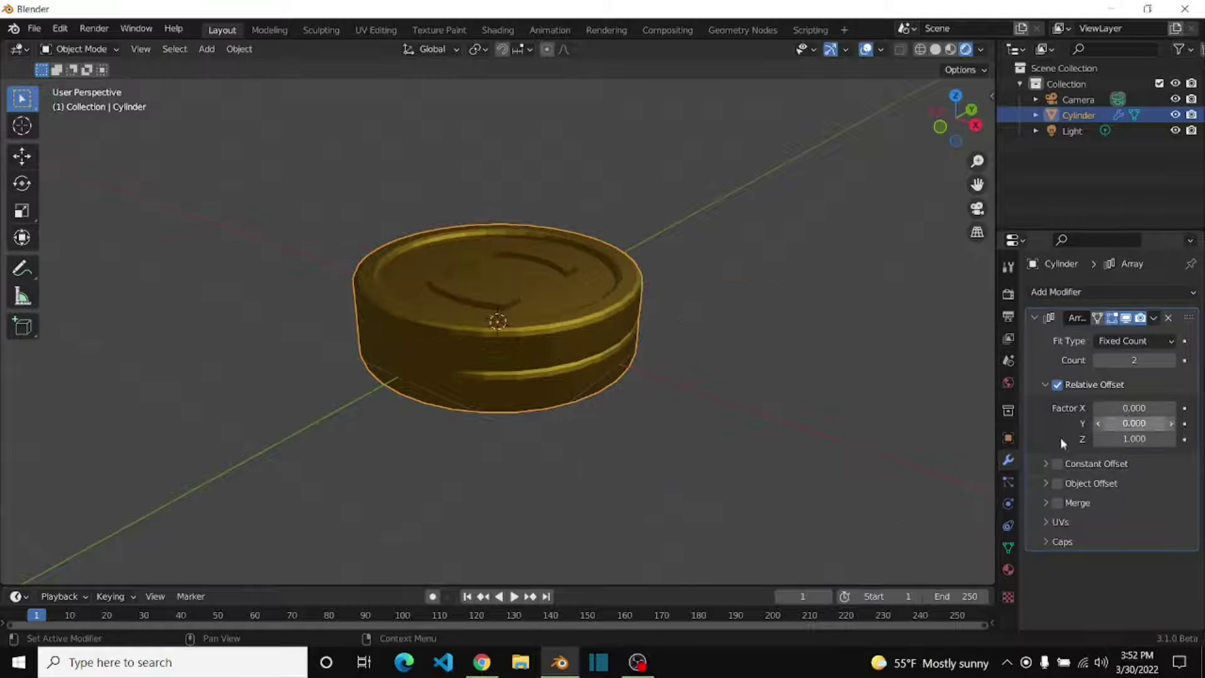
pyautogui.moveTo(1124, 360); pyautogui.dragTo(1149, 359)
pyautogui.scroll(-3, 775, 436)
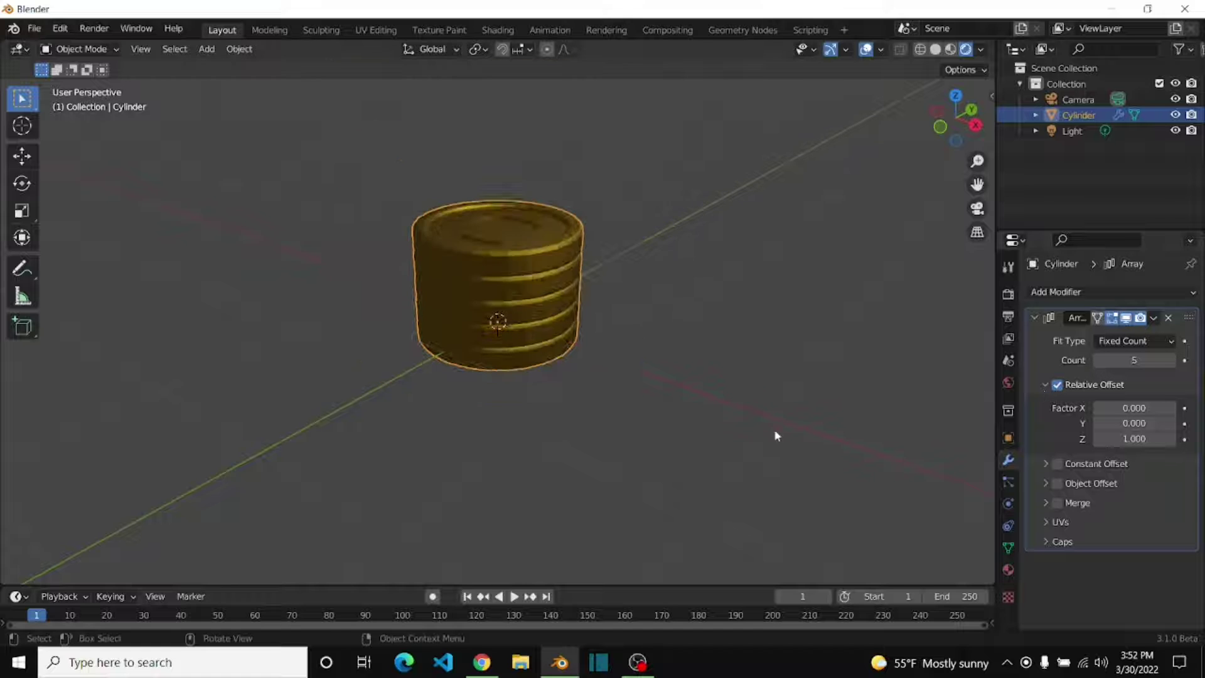
pyautogui.moveTo(775, 436)
pyautogui.mouseDown(button='middle')
pyautogui.moveTo(668, 336)
pyautogui.moveTo(573, 391)
pyautogui.moveTo(770, 353)
pyautogui.moveTo(764, 387)
pyautogui.mouseUp(button='middle')
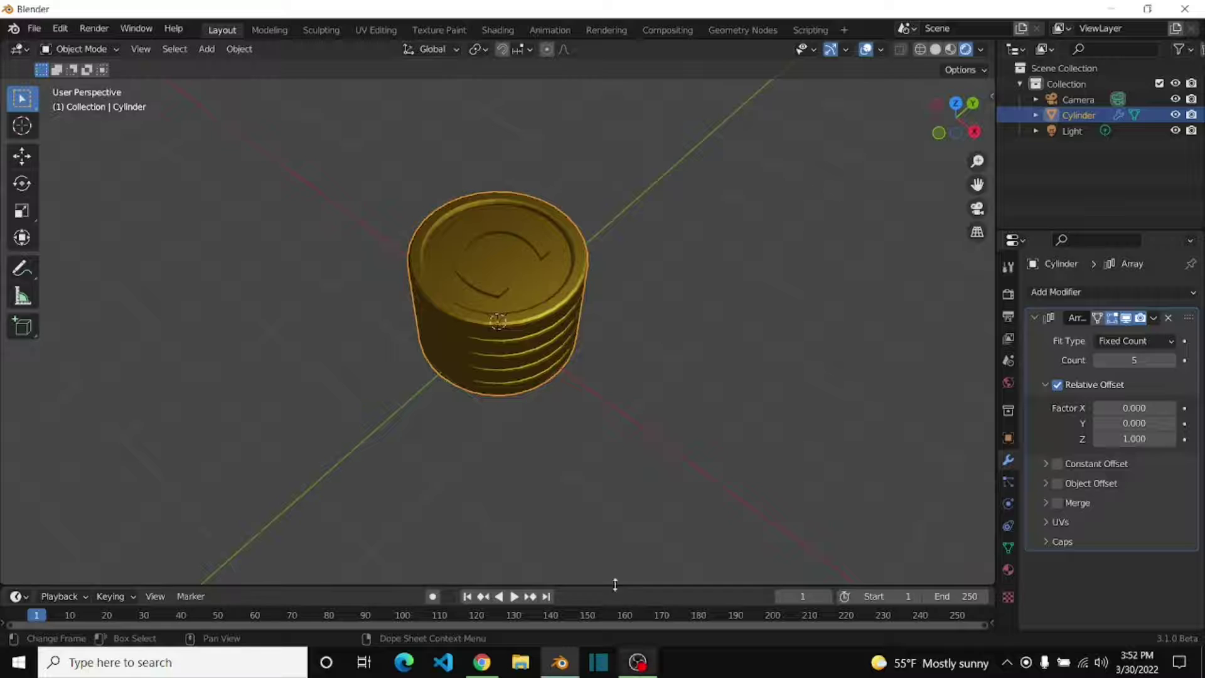
pyautogui.moveTo(615, 584); pyautogui.dragTo(593, 412, button='middle')
pyautogui.scroll(-3, 593, 412)
pyautogui.click(956, 102)
pyautogui.moveTo(815, 270); pyautogui.dragTo(771, 156, button='middle')
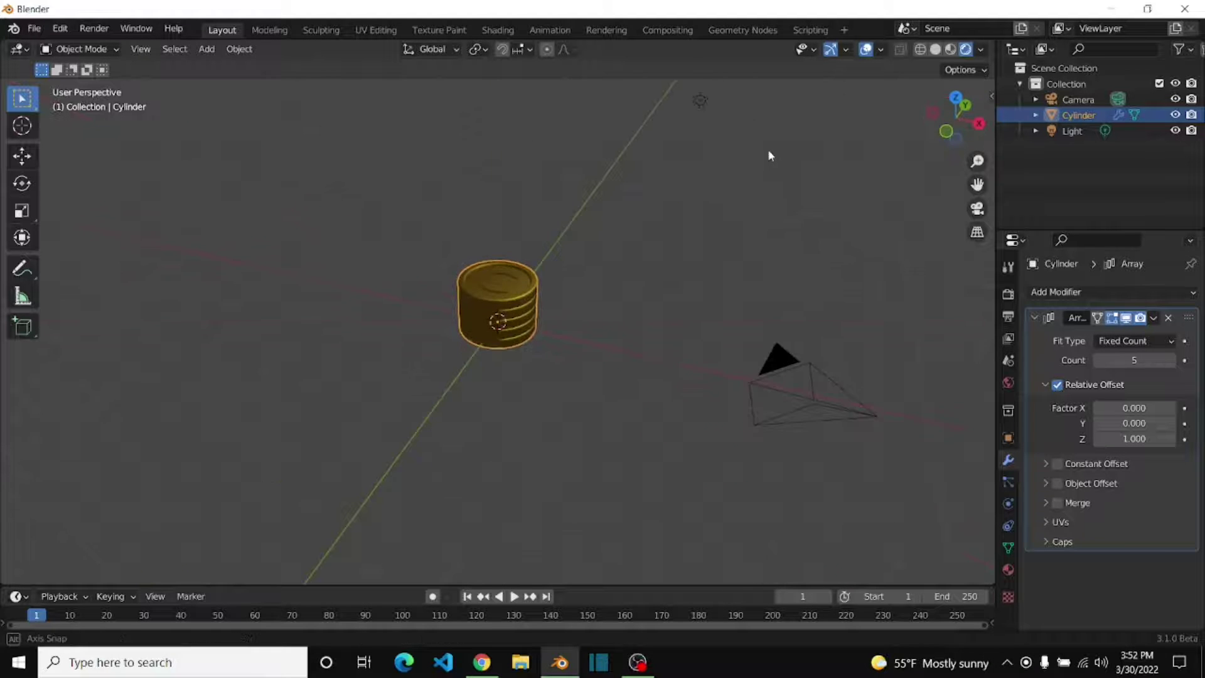
pyautogui.scroll(4, 517, 232)
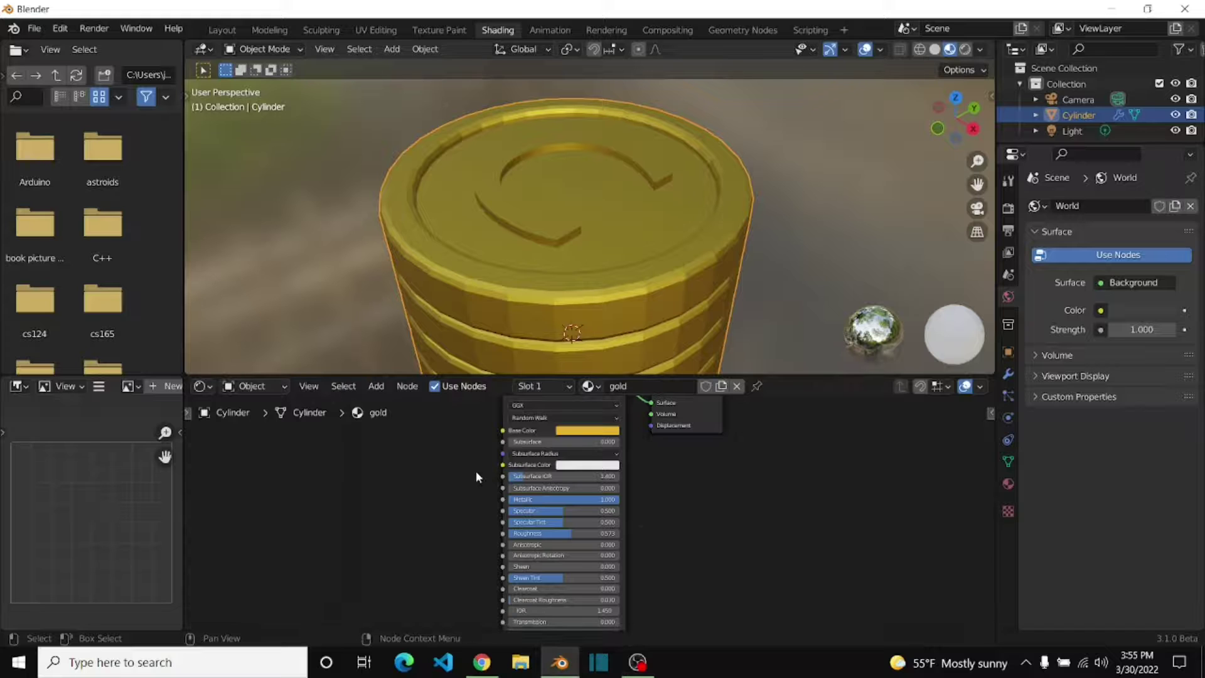
# Step: Drive the gold roughness with a Noise Texture through a ColorRamp, black point near 0.3
pyautogui.hotkey('shift', 'a')
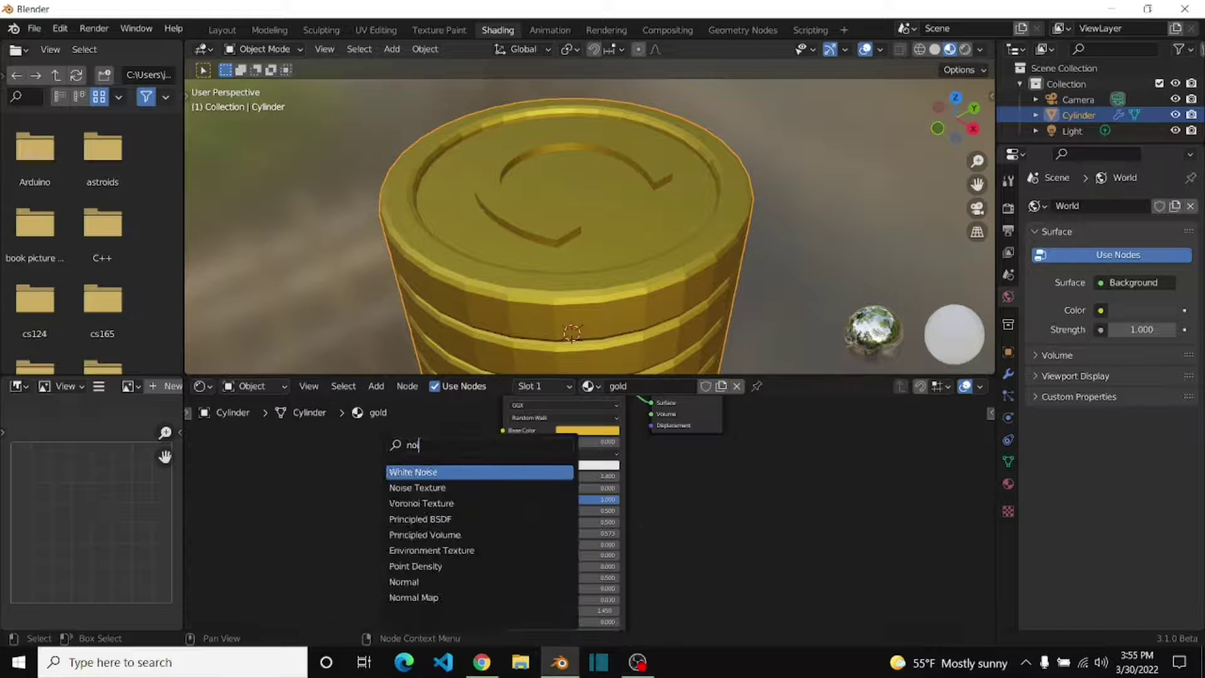
pyautogui.press('Return')
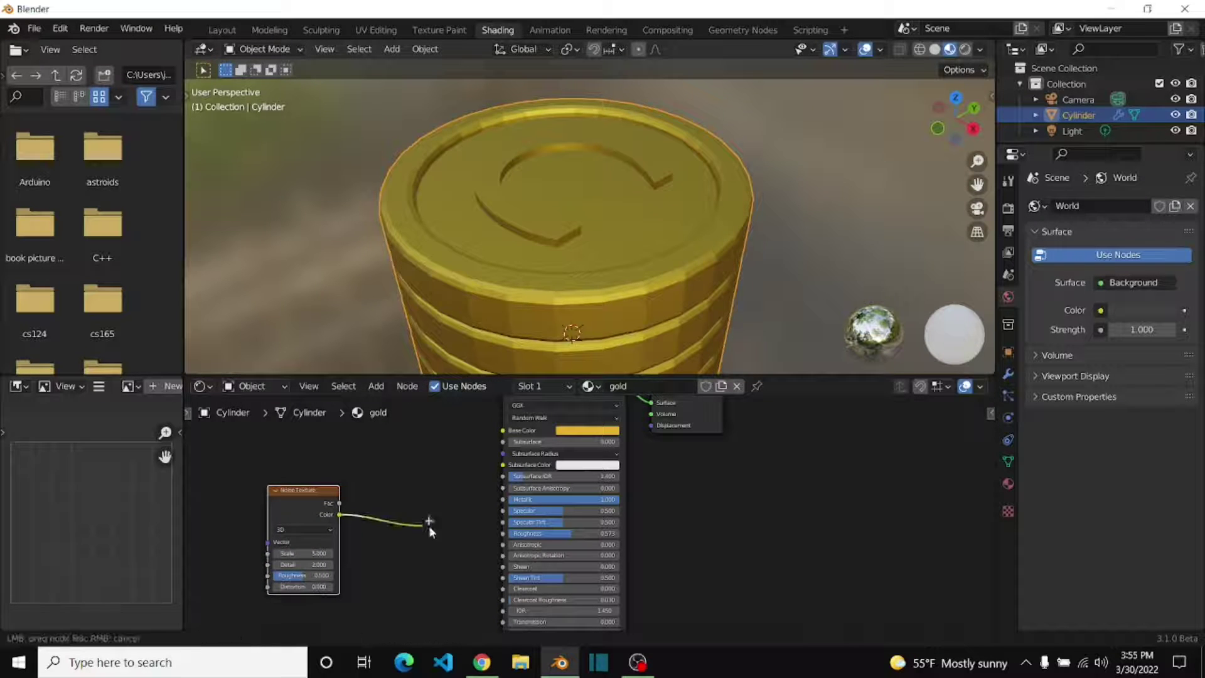
pyautogui.moveTo(505, 533); pyautogui.dragTo(504, 533)
pyautogui.hotkey('shift', 'a')
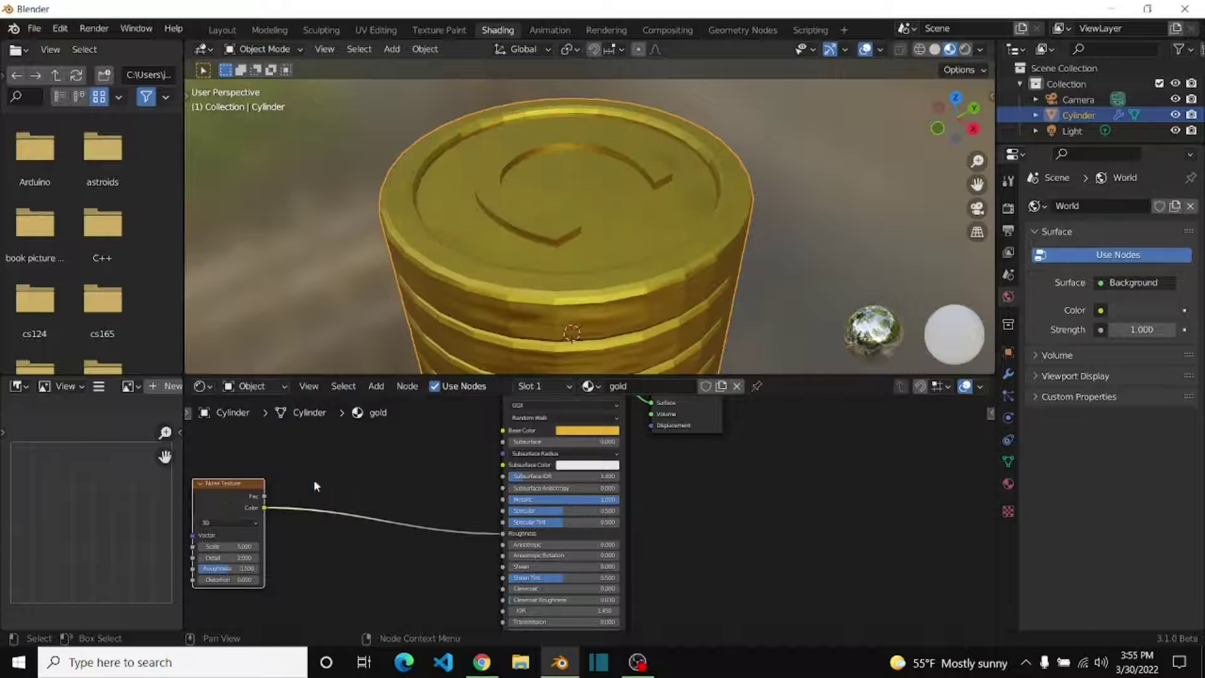
pyautogui.write('c')
pyautogui.click(389, 511)
pyautogui.click(323, 529)
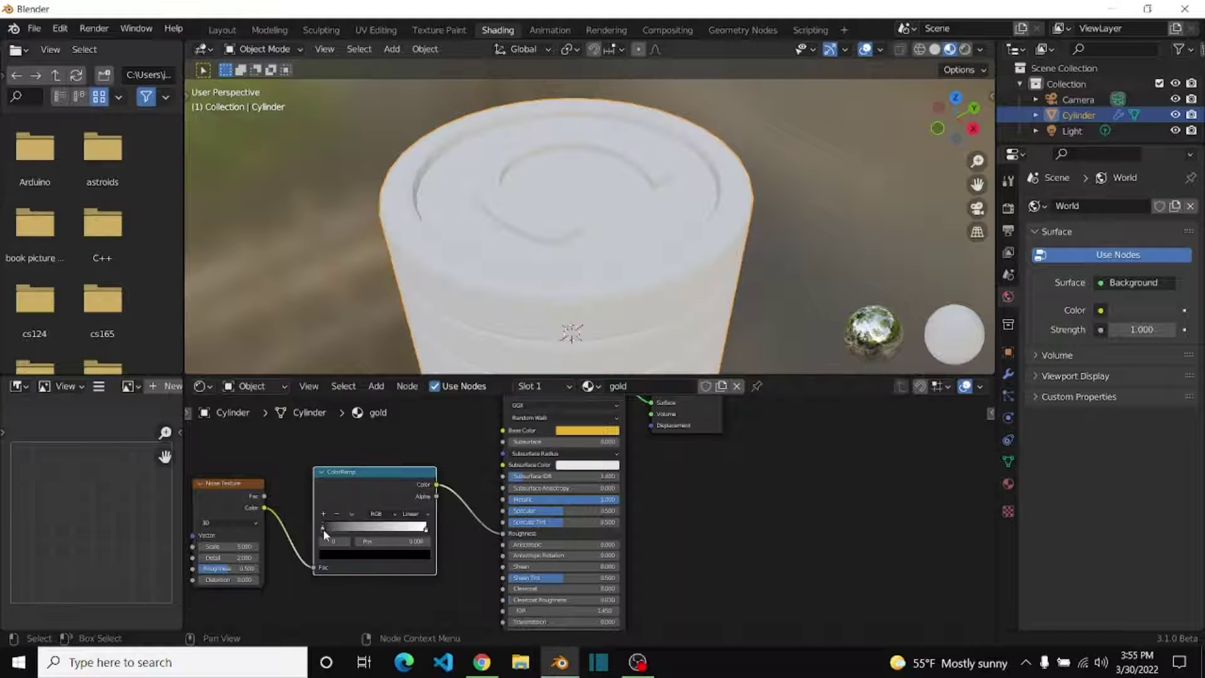
pyautogui.doubleClick(245, 547)
pyautogui.write('30.000')
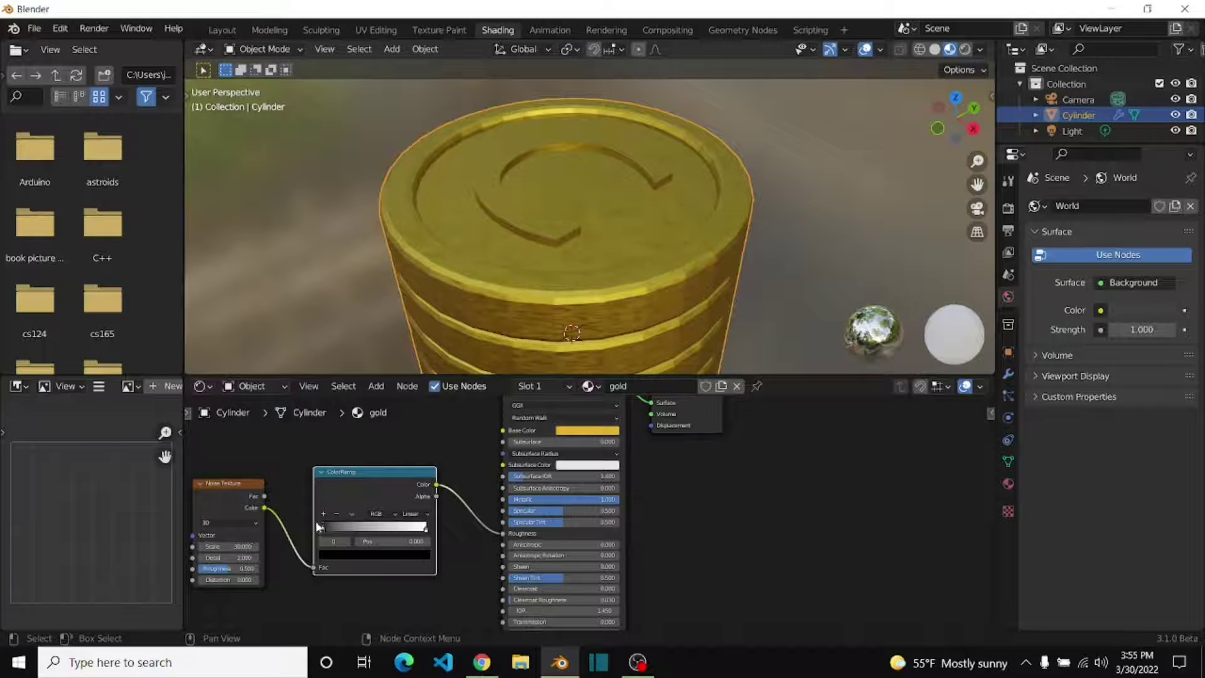
pyautogui.moveTo(319, 528); pyautogui.dragTo(360, 528)
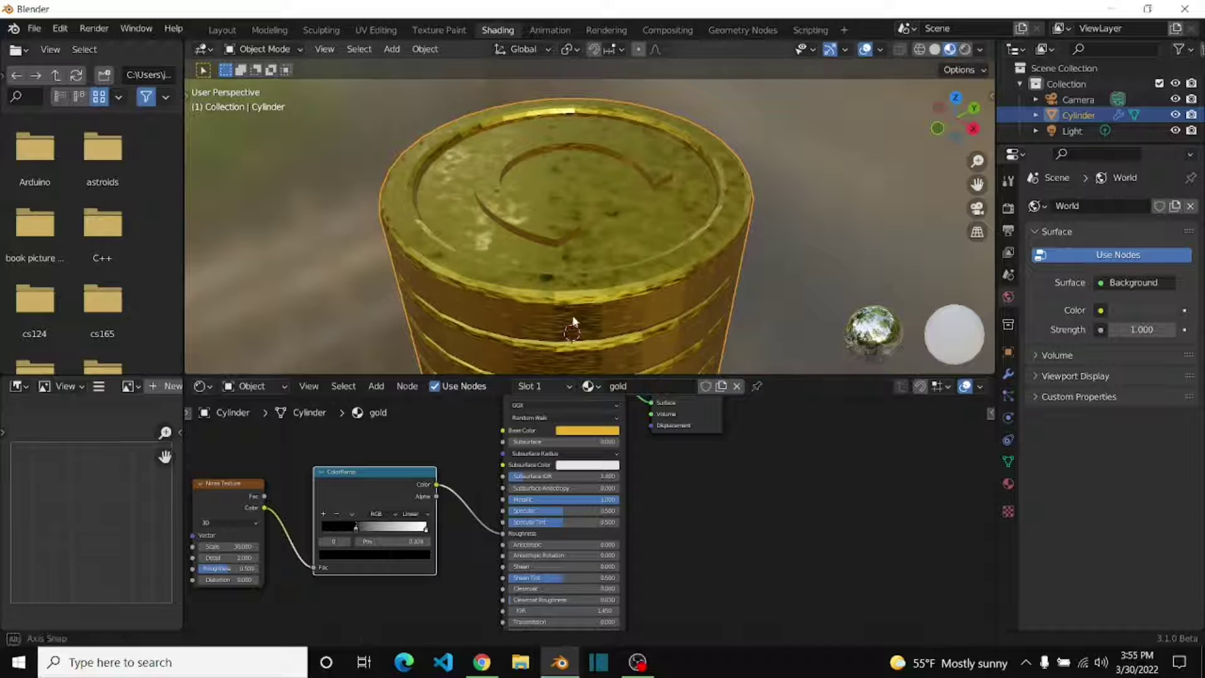
# Step: Add a Bump node below the ColorRamp and connect it to the shader's Normal input
pyautogui.moveTo(572, 321); pyautogui.dragTo(657, 242, button='middle')
pyautogui.scroll(-2, 656, 241)
pyautogui.scroll(-2, 664, 318)
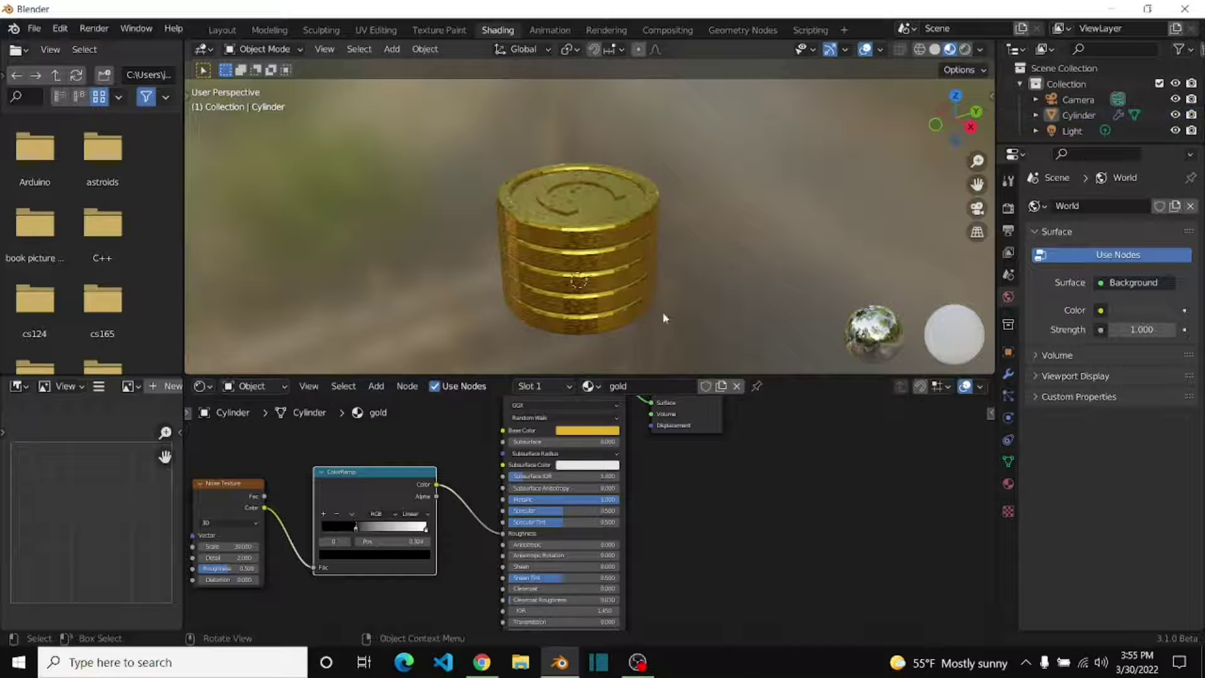
pyautogui.hotkey('shift', 'a')
pyautogui.click(270, 423)
pyautogui.press('Return')
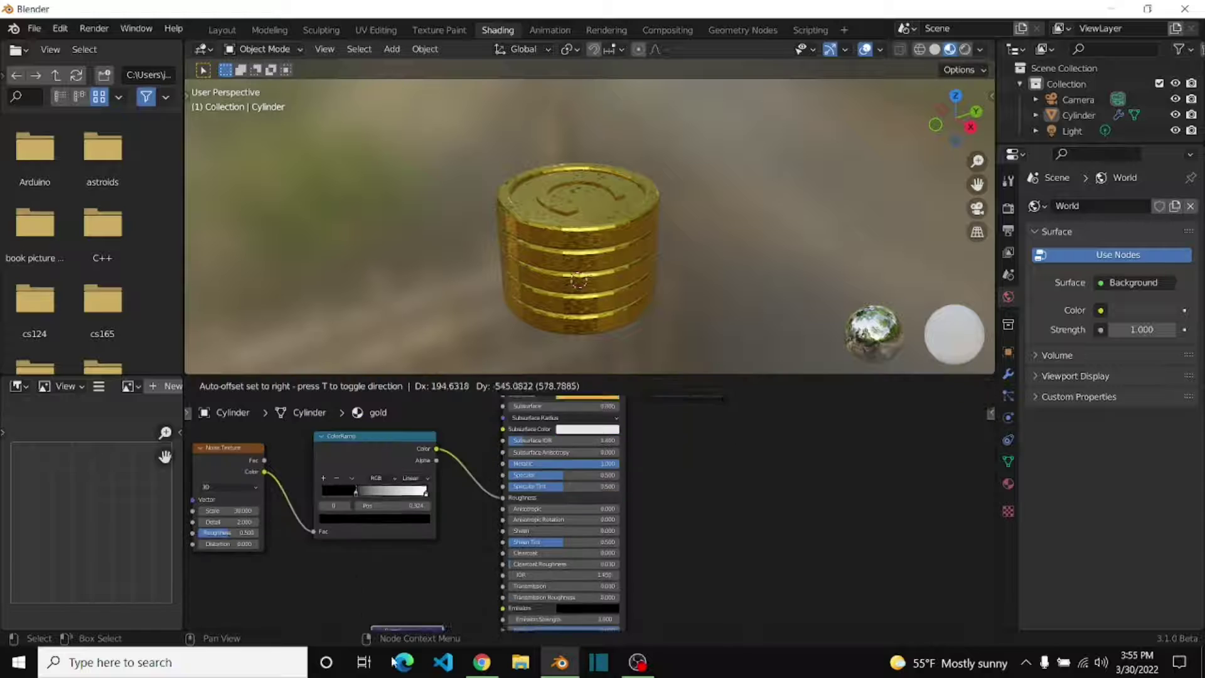
pyautogui.click(393, 540)
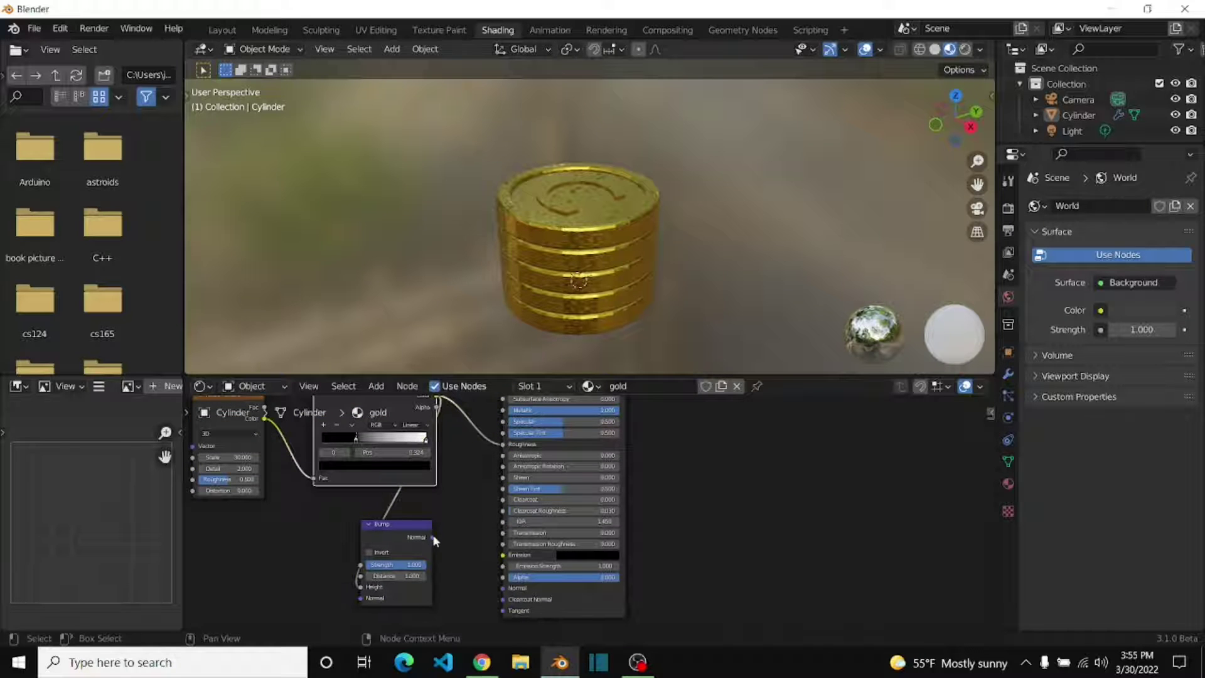
pyautogui.moveTo(493, 585); pyautogui.dragTo(497, 587)
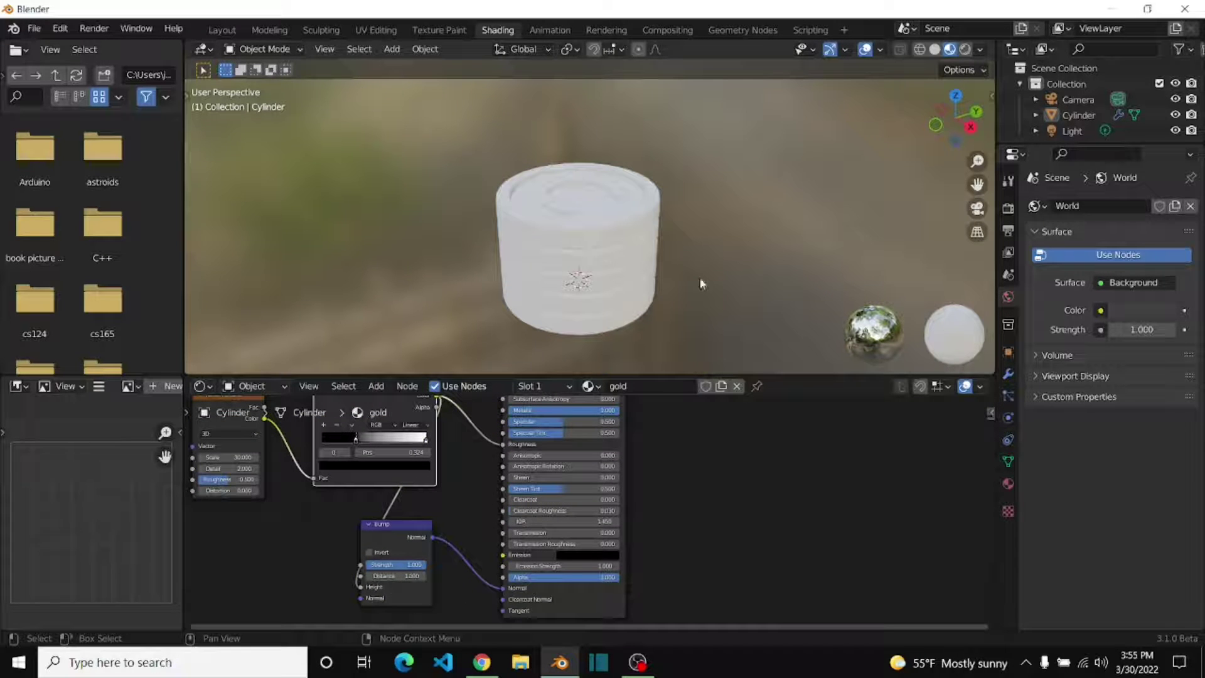
# Step: Set the Bump strength to 0.1, then lower it to 0.05
pyautogui.scroll(5, 613, 228)
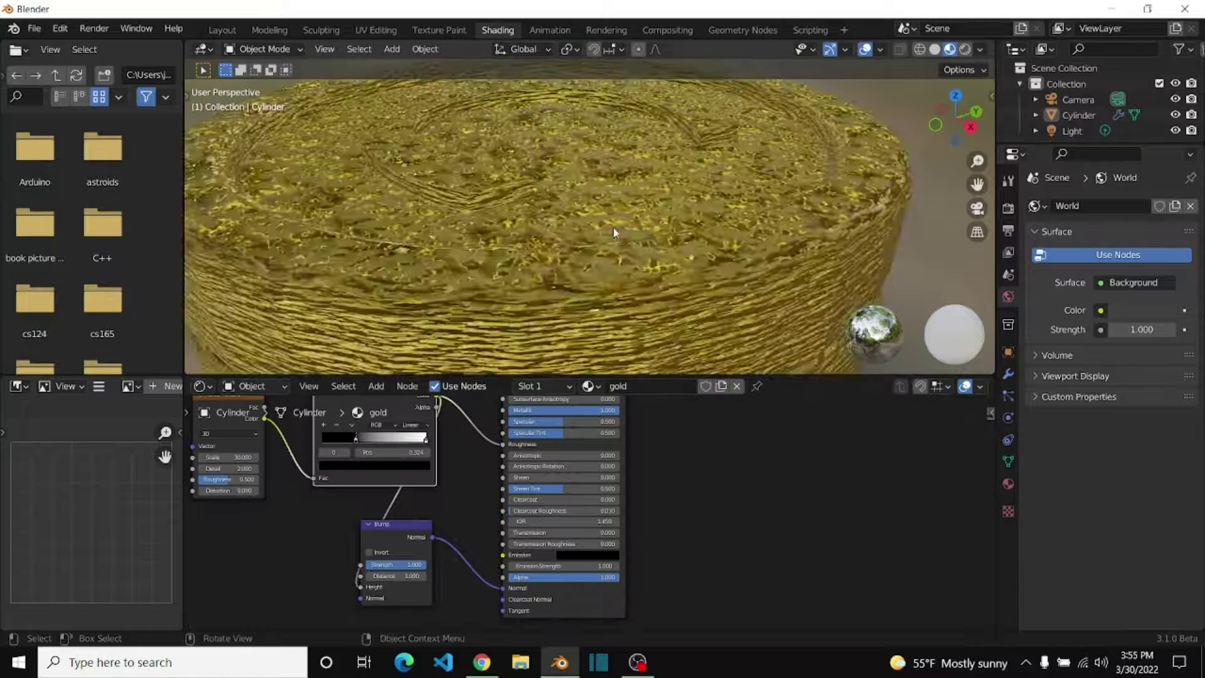
pyautogui.press('Return')
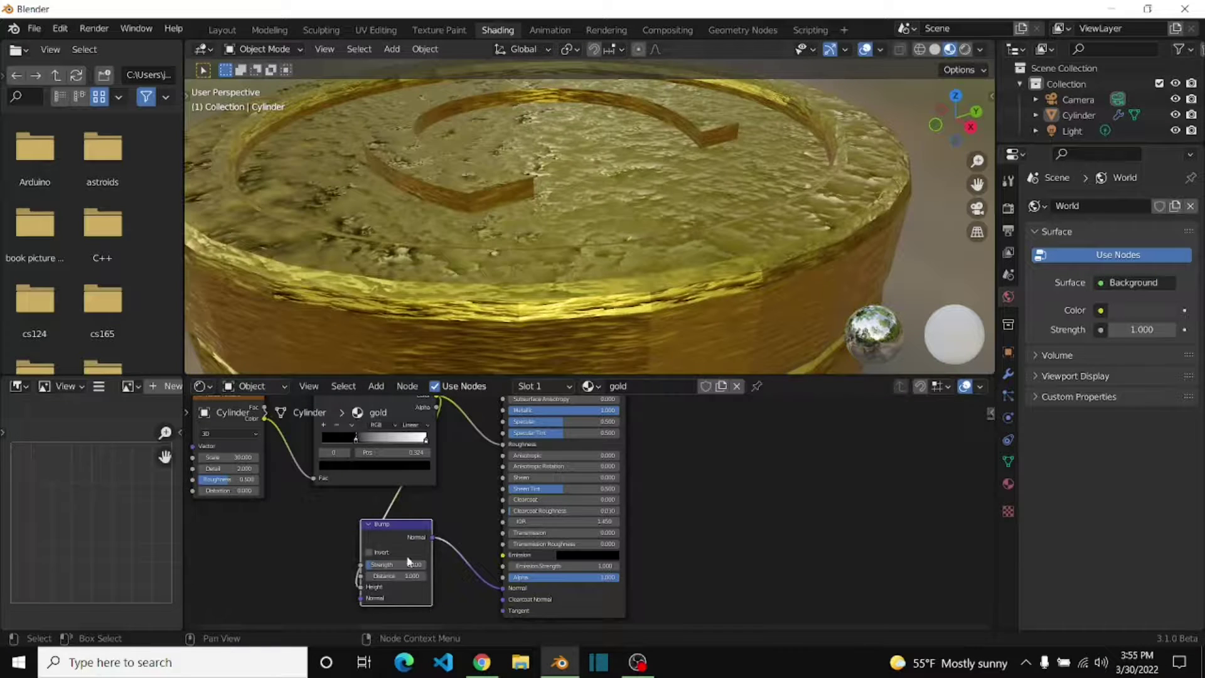
pyautogui.scroll(-3, 545, 244)
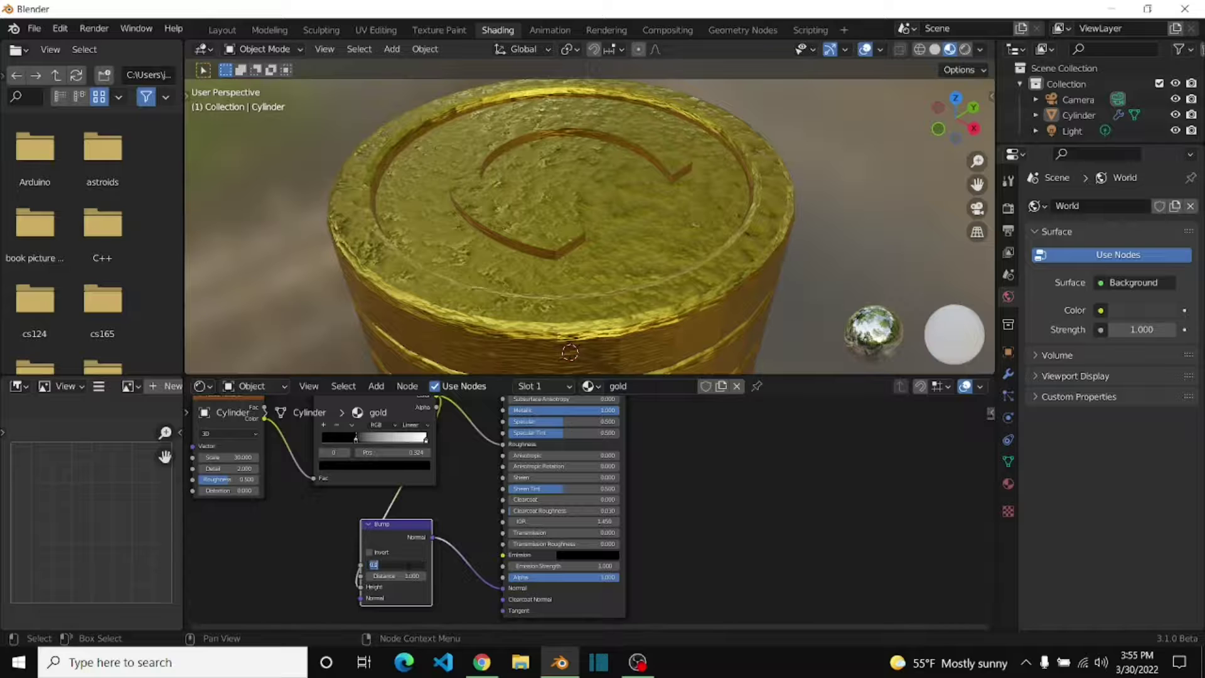
pyautogui.press('Return')
pyautogui.moveTo(404, 187); pyautogui.dragTo(401, 194, button='middle')
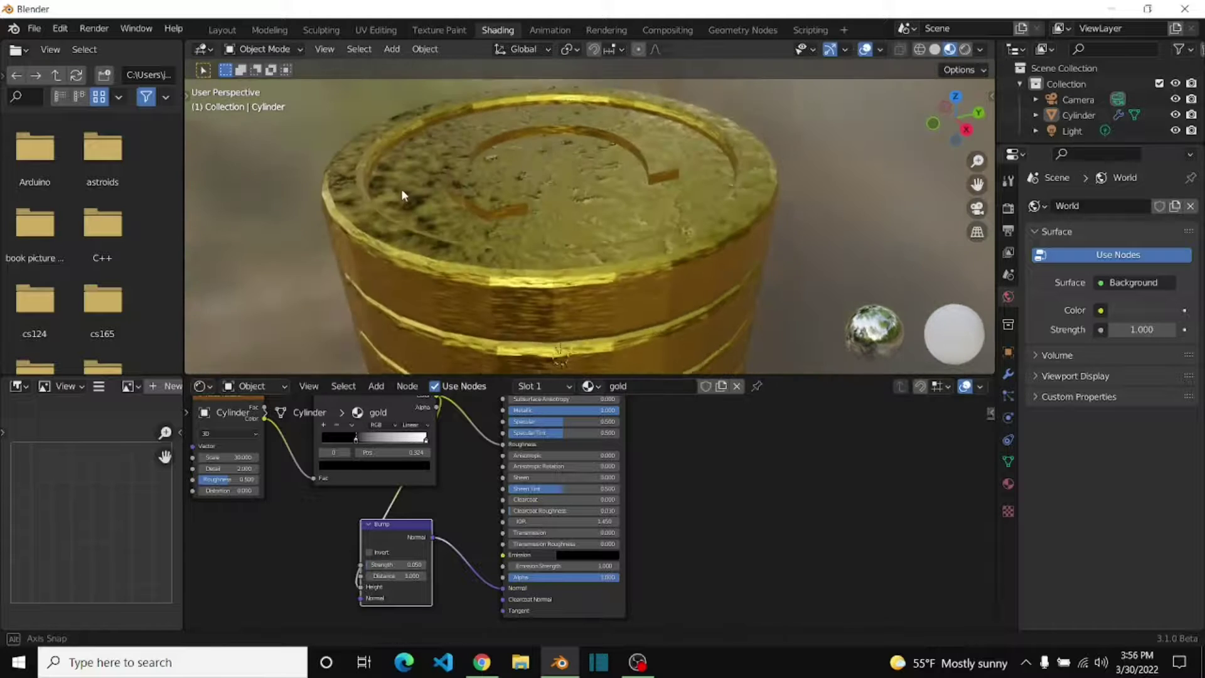
pyautogui.scroll(-3, 464, 487)
pyautogui.moveTo(477, 270); pyautogui.dragTo(526, 179, button='middle')
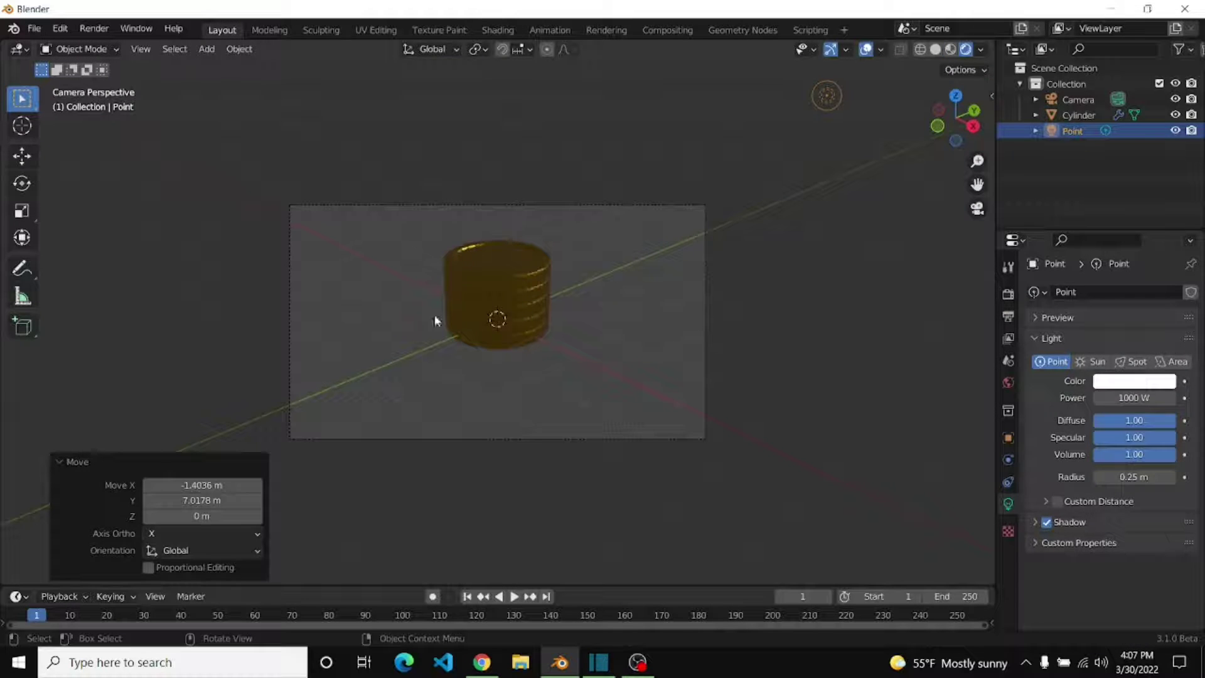
# Step: In Layout, hide the array to leave one coin and add a 30 m ground plane
pyautogui.click(455, 323)
pyautogui.click(1009, 460)
pyautogui.click(1126, 318)
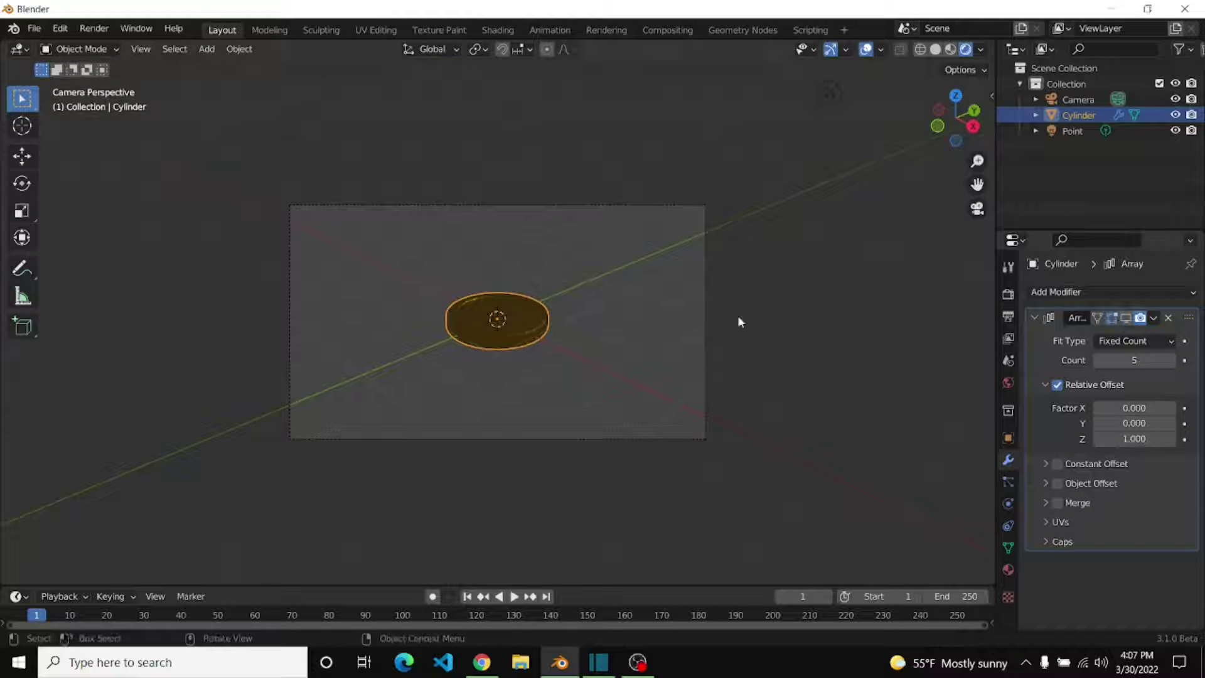
pyautogui.hotkey('shift', 'a')
pyautogui.click(894, 136)
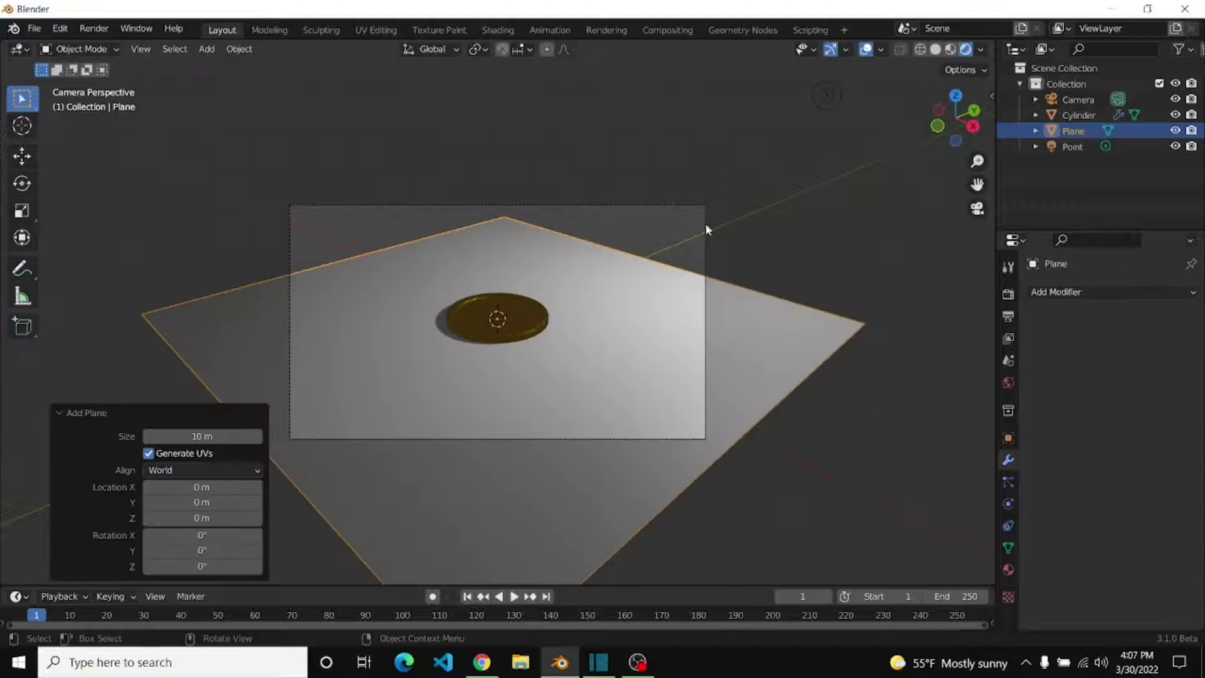
pyautogui.write('0')
pyautogui.press('Return')
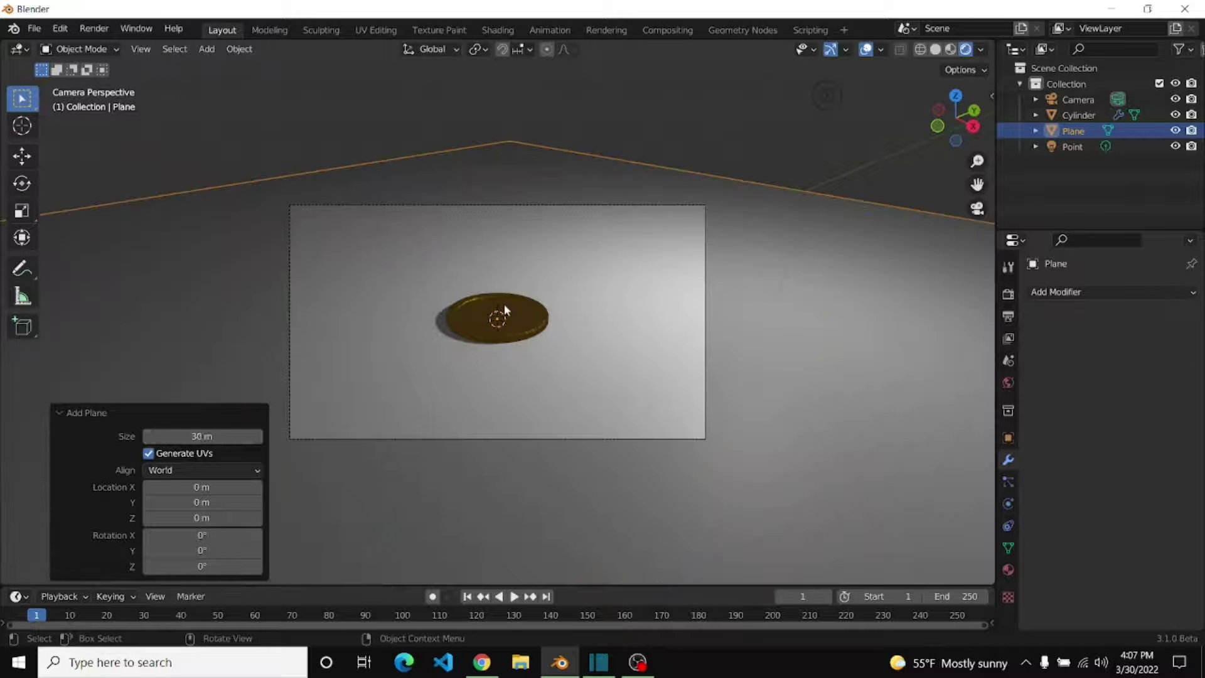
pyautogui.click(503, 303)
pyautogui.click(239, 49)
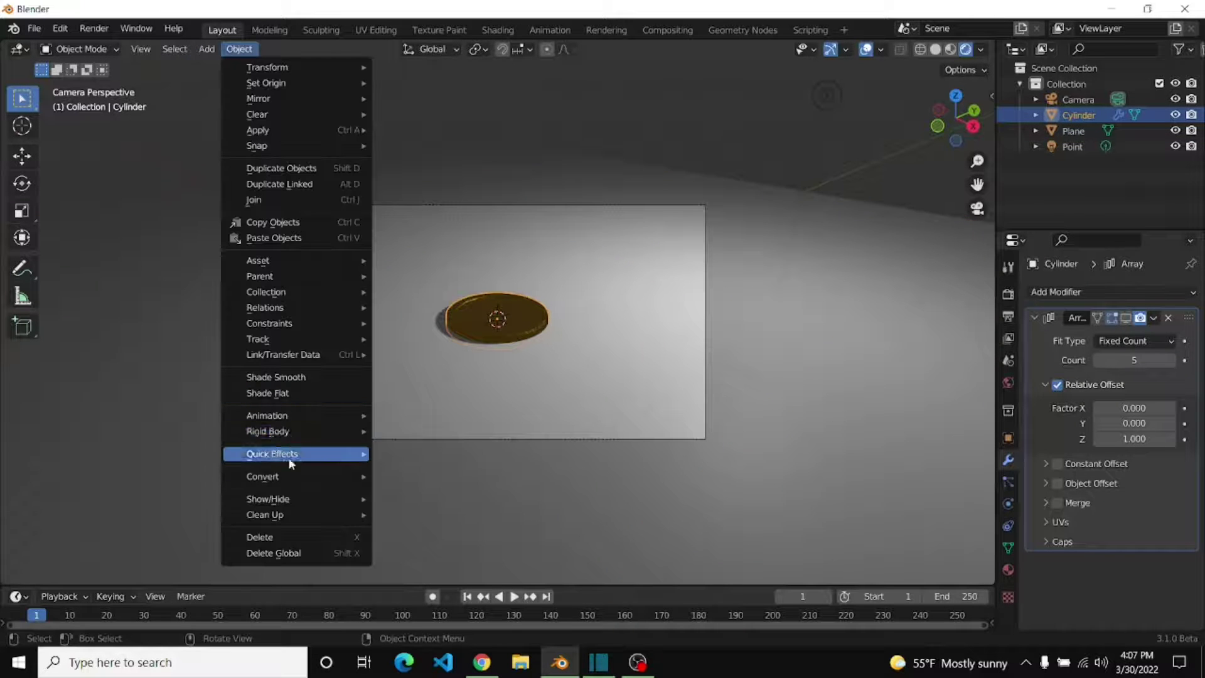
# Step: Make the coin an active rigid body and lift it along Z above the ground
pyautogui.click(379, 431)
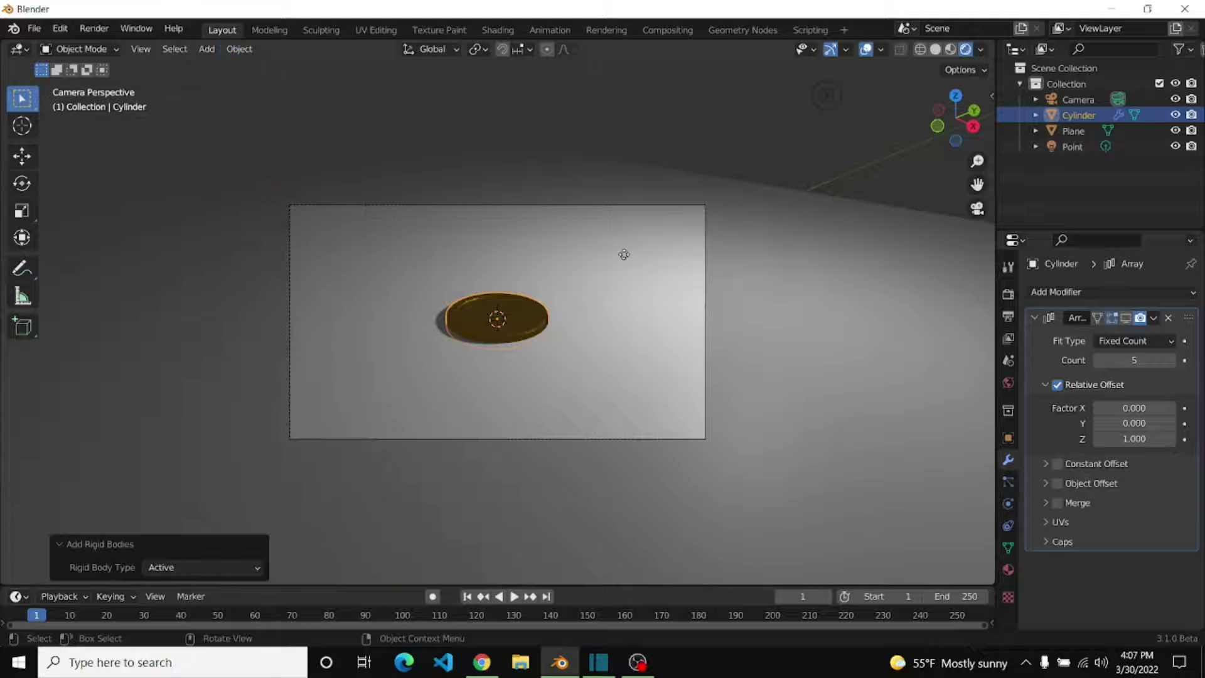
pyautogui.press('g')
pyautogui.press('z')
pyautogui.click(616, 73)
pyautogui.press('KP_Decimal')
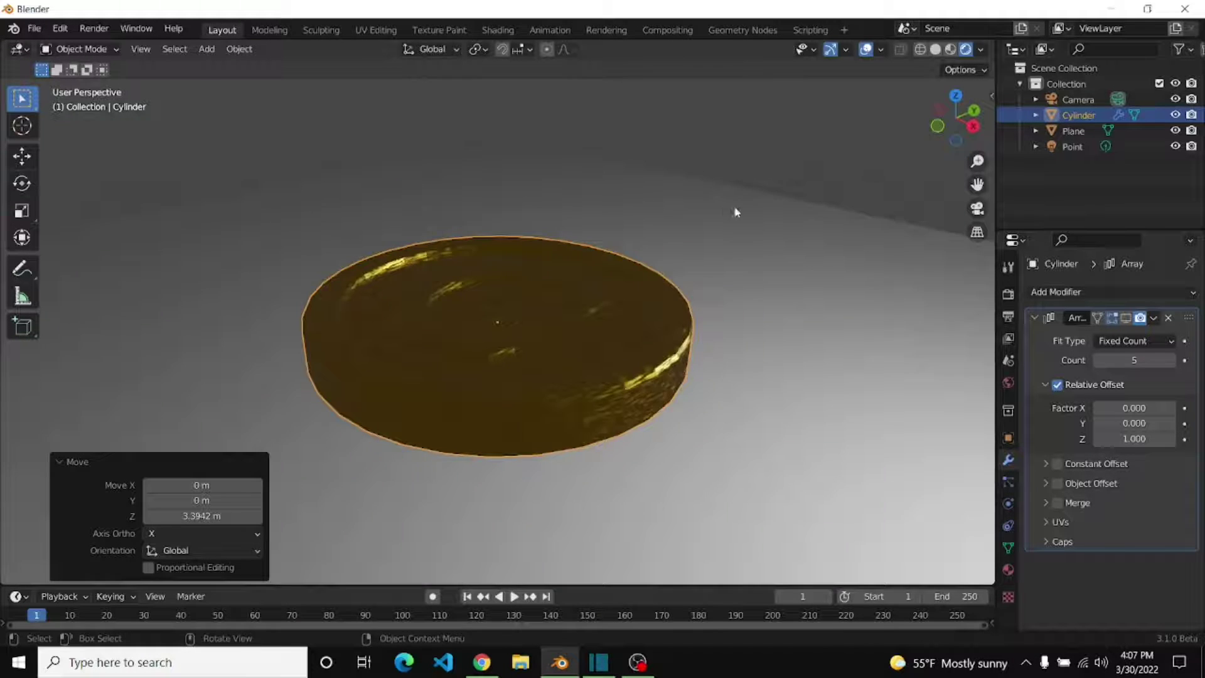
pyautogui.press('KP_3')
# Step: Duplicate the coin three times, stacking each copy above the previous one
pyautogui.hotkey('shift', 'd')
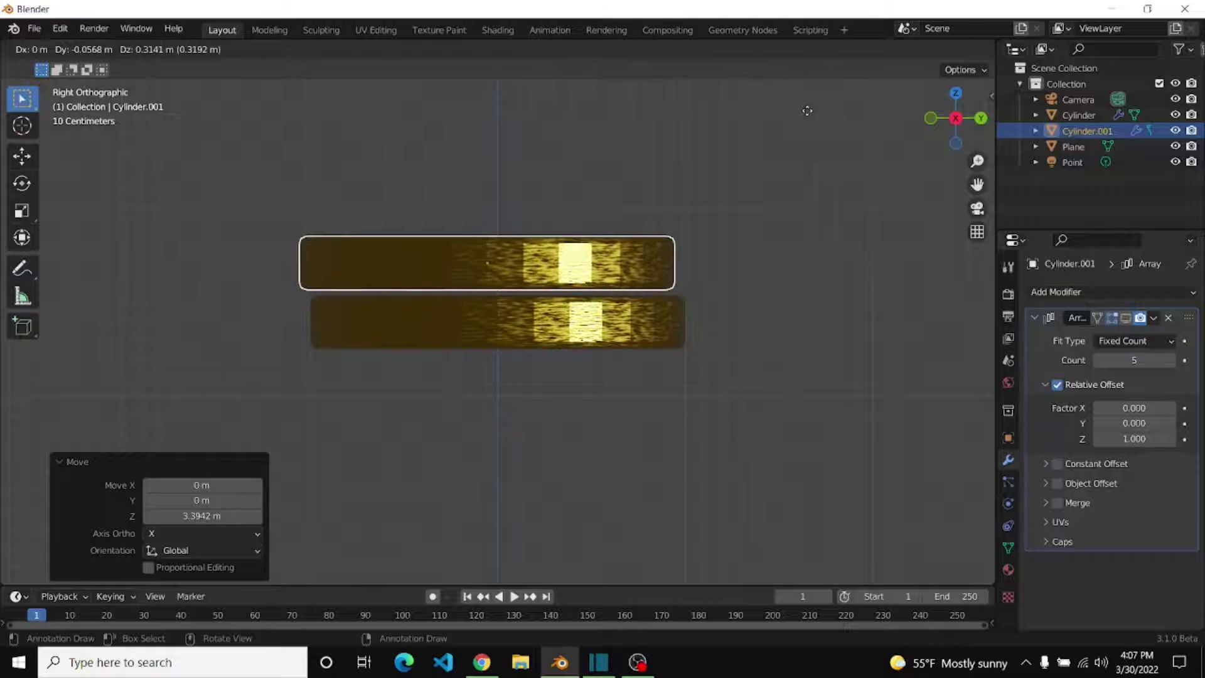
pyautogui.click(807, 110)
pyautogui.hotkey('shift', 'd')
pyautogui.click(837, 580)
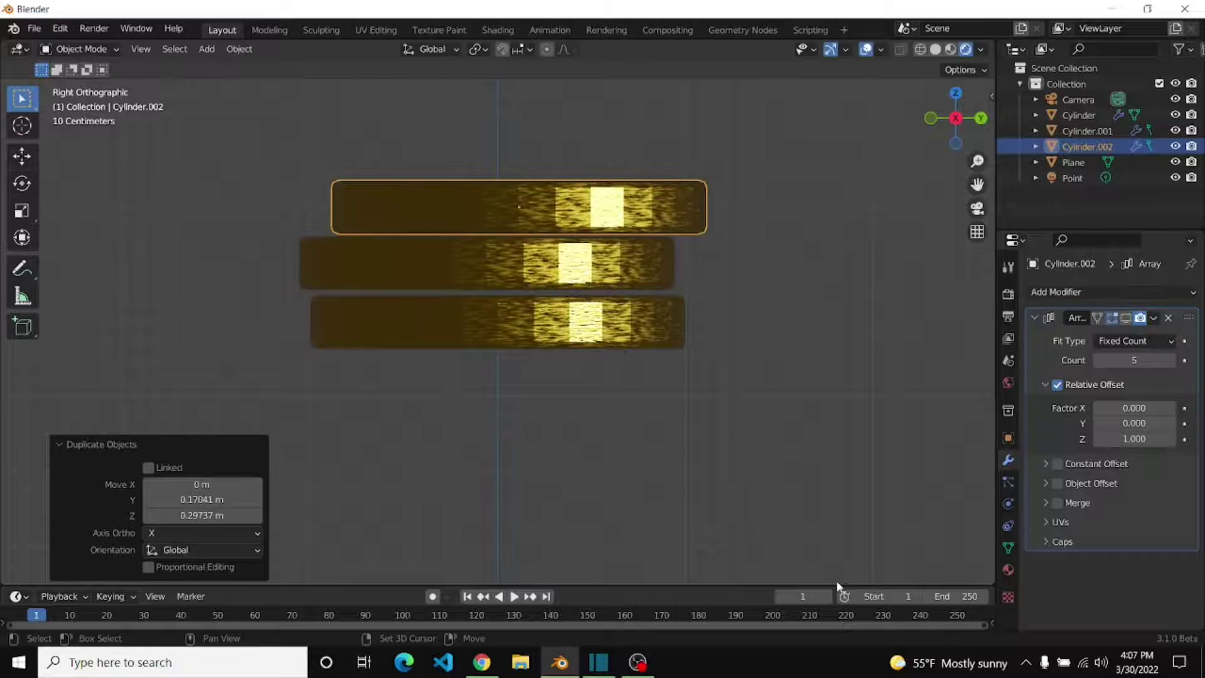
pyautogui.hotkey('shift', 'd')
pyautogui.click(796, 520)
# Step: Shift two of the stacked coins along X, then duplicate all four coins
pyautogui.moveTo(768, 480); pyautogui.dragTo(680, 169)
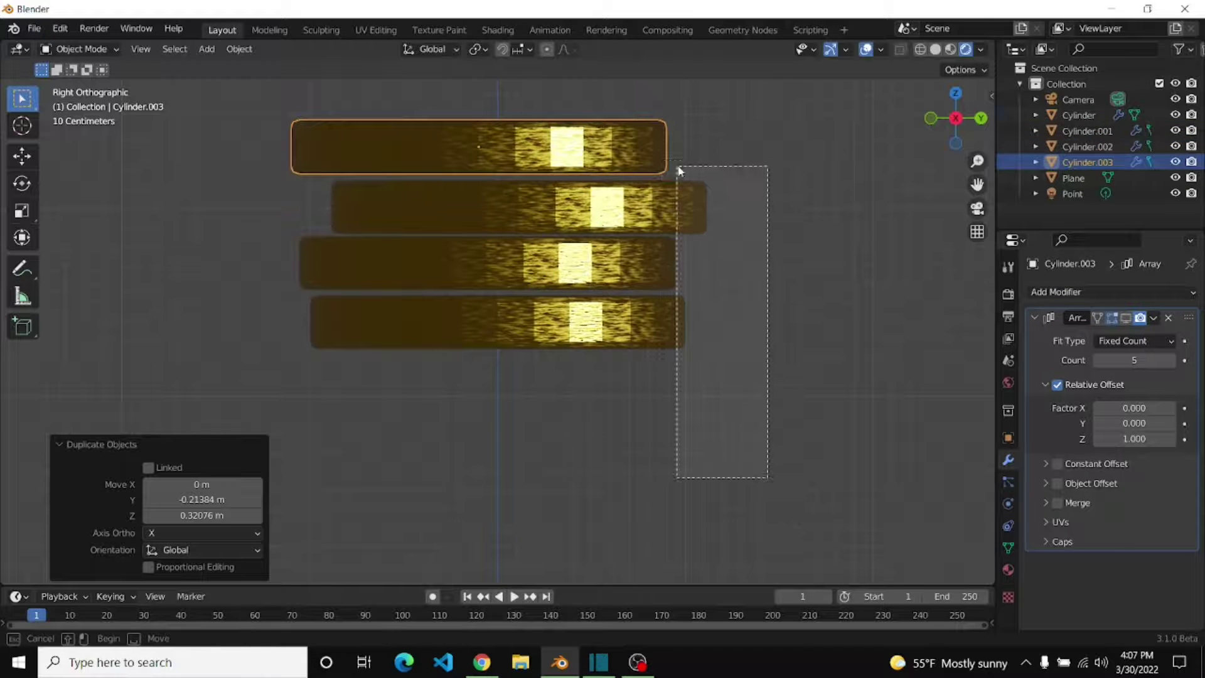
pyautogui.moveTo(680, 169); pyautogui.dragTo(661, 265, button='middle')
pyautogui.press('g')
pyautogui.press('x')
pyautogui.click(695, 328)
pyautogui.moveTo(695, 329); pyautogui.dragTo(955, 133, button='middle')
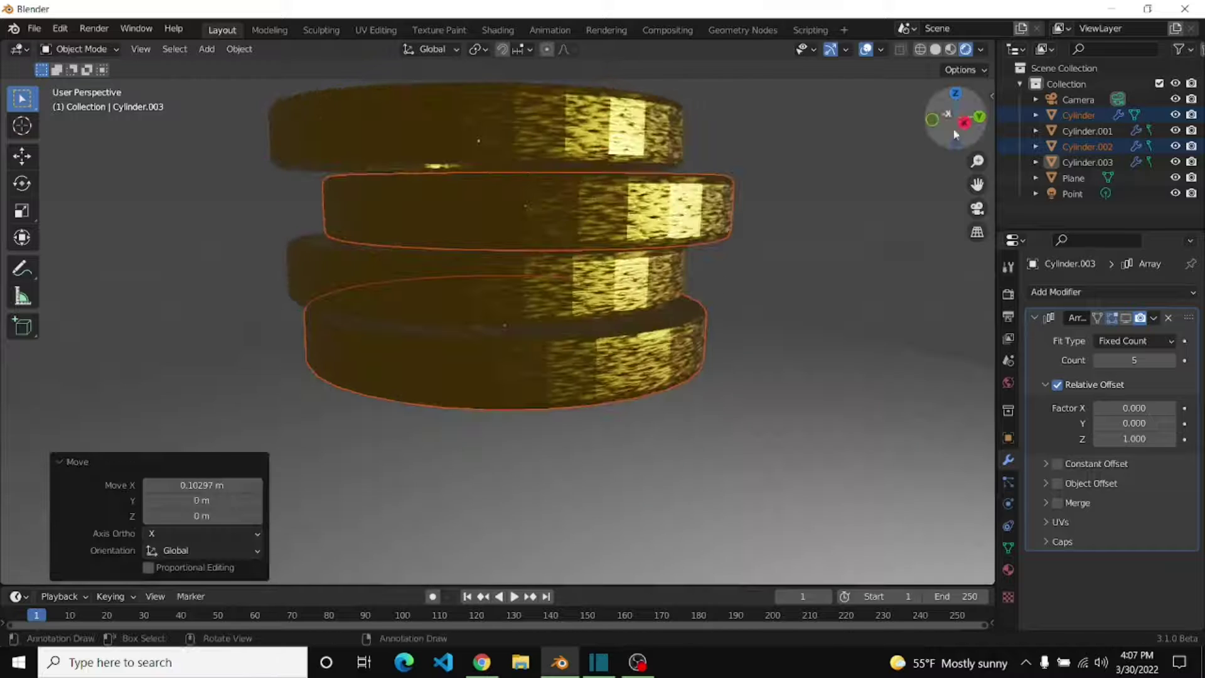
pyautogui.click(963, 123)
pyautogui.scroll(-3, 738, 349)
pyautogui.press('a')
pyautogui.hotkey('shift', 'd')
# Step: Stack four coin copies on top, then duplicate the bottom coin to the lower right
pyautogui.press('z')
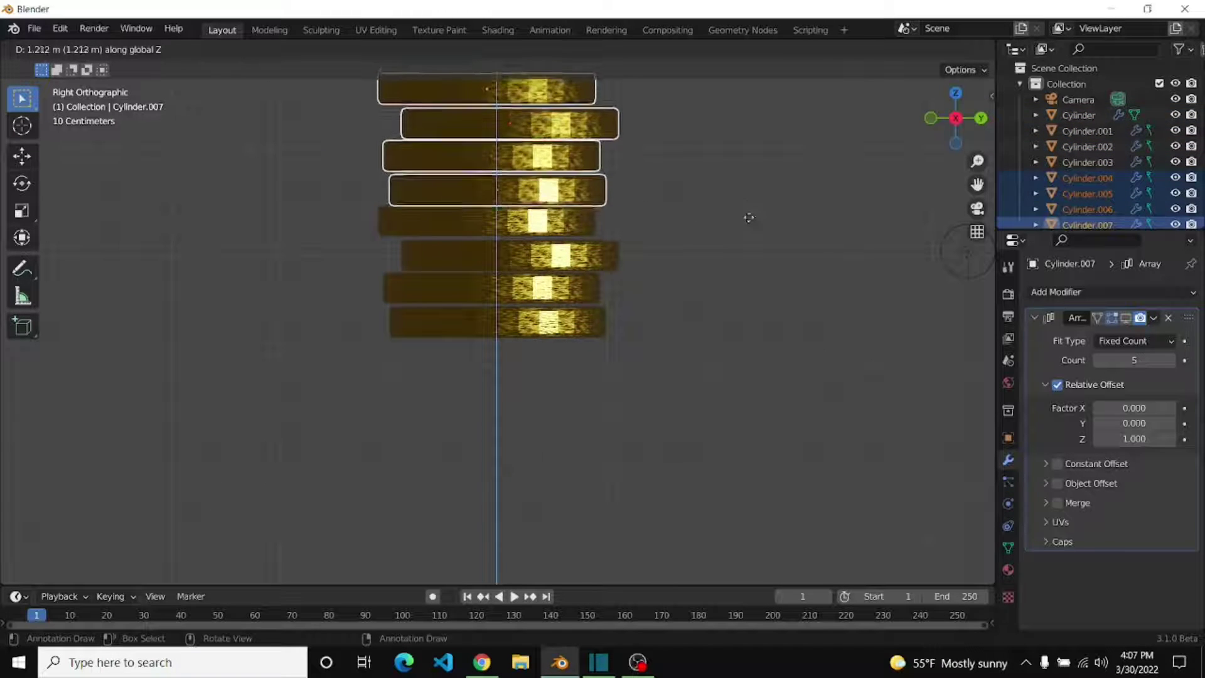
pyautogui.click(764, 296)
pyautogui.scroll(-2, 763, 295)
pyautogui.click(538, 324)
pyautogui.hotkey('shift', 'd')
pyautogui.click(770, 281)
# Step: Tilt the new coin about 43°, then tilt it further around the Y axis
pyautogui.press('r')
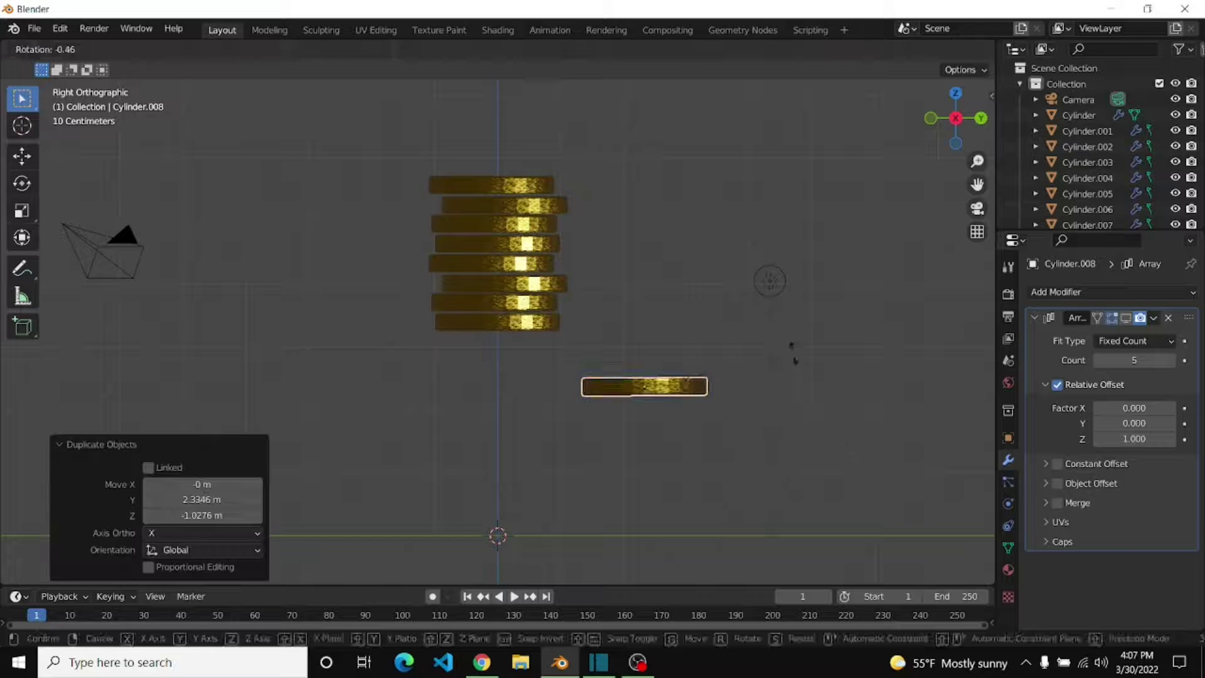
pyautogui.click(815, 394)
pyautogui.press('r')
pyautogui.press('y')
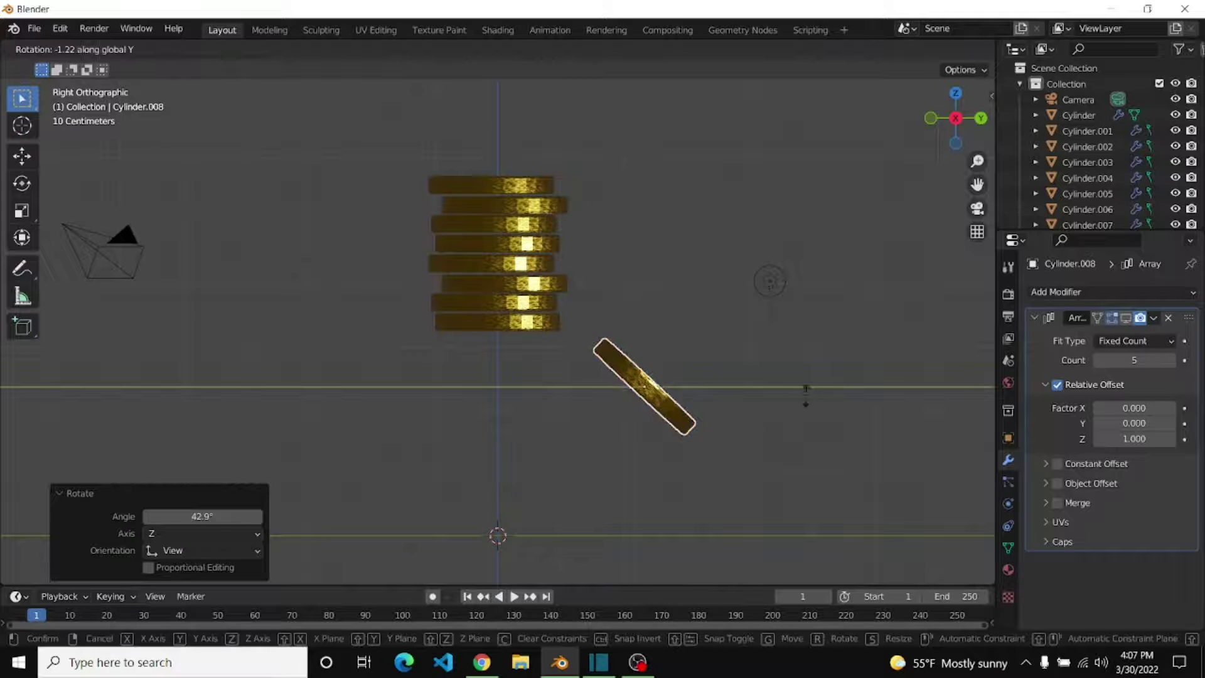
pyautogui.click(655, 468)
# Step: Duplicate the tilted coin, turn it -69.2° about Z, and tilt it about X
pyautogui.hotkey('shift', 'd')
pyautogui.click(547, 415)
pyautogui.press('r')
pyautogui.press('z')
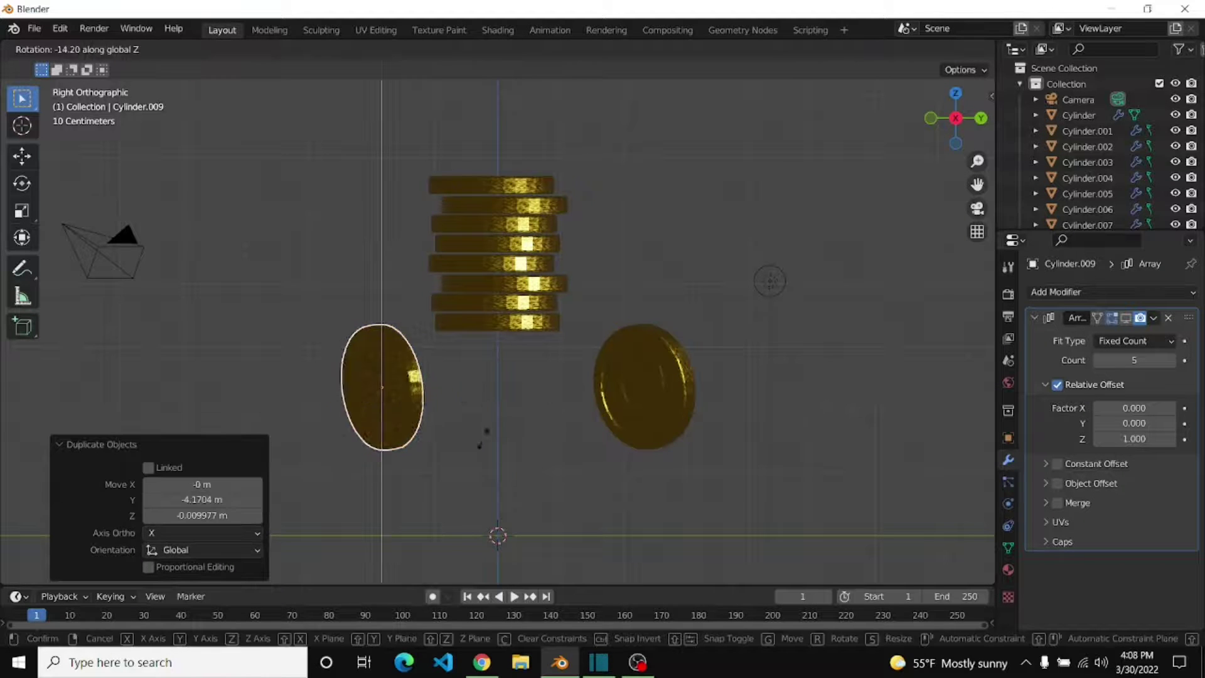
pyautogui.click(485, 518)
pyautogui.press('r')
pyautogui.press('x')
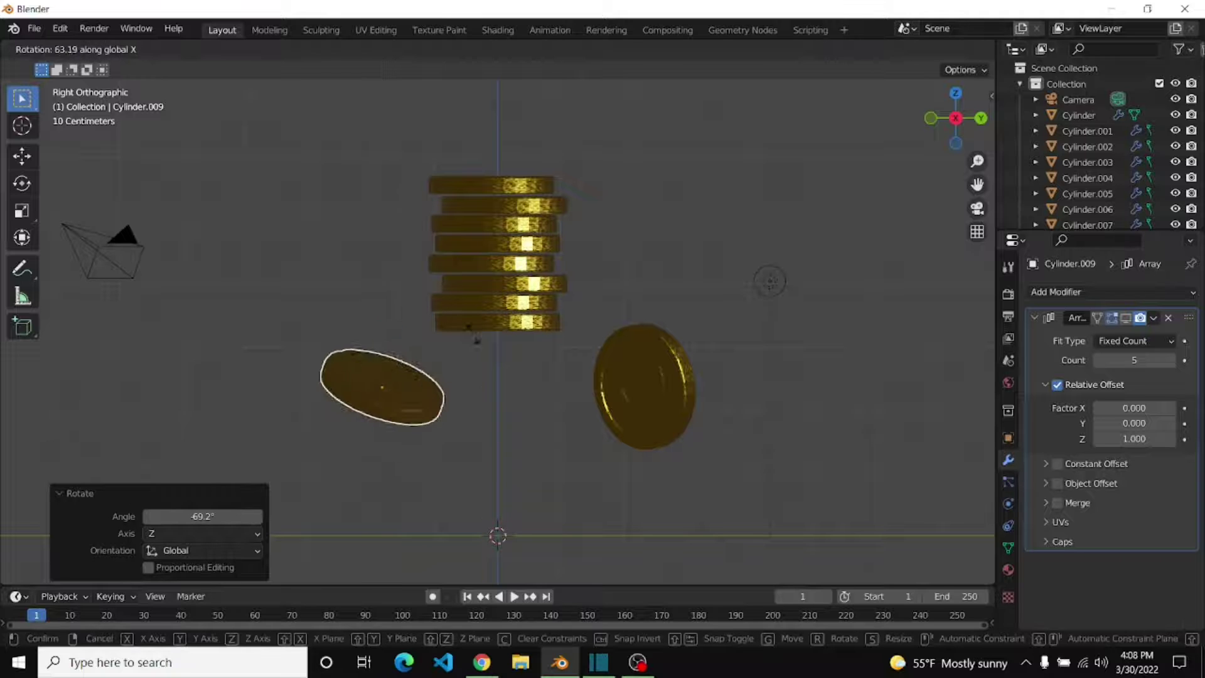
pyautogui.click(425, 416)
# Step: Duplicate both coins below the stack higher up, rotated 21.2°
pyautogui.moveTo(305, 403); pyautogui.dragTo(891, 448)
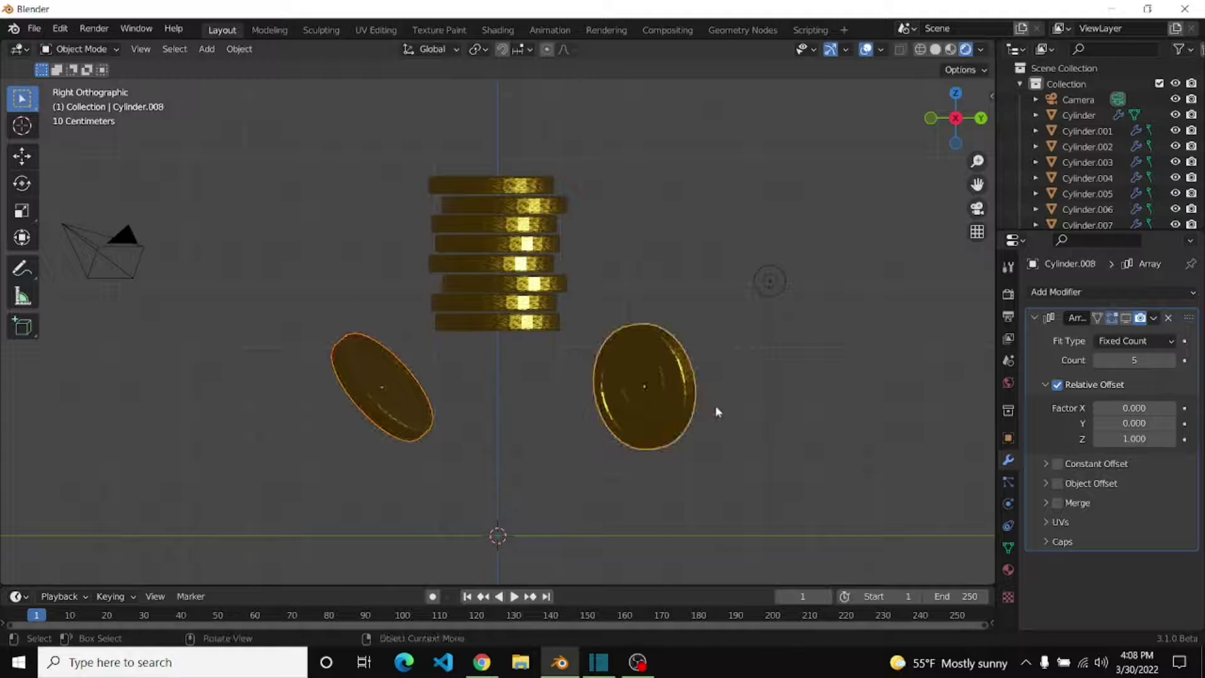
pyautogui.hotkey('shift', 'd')
pyautogui.click(775, 283)
pyautogui.press('r')
pyautogui.click(671, 359)
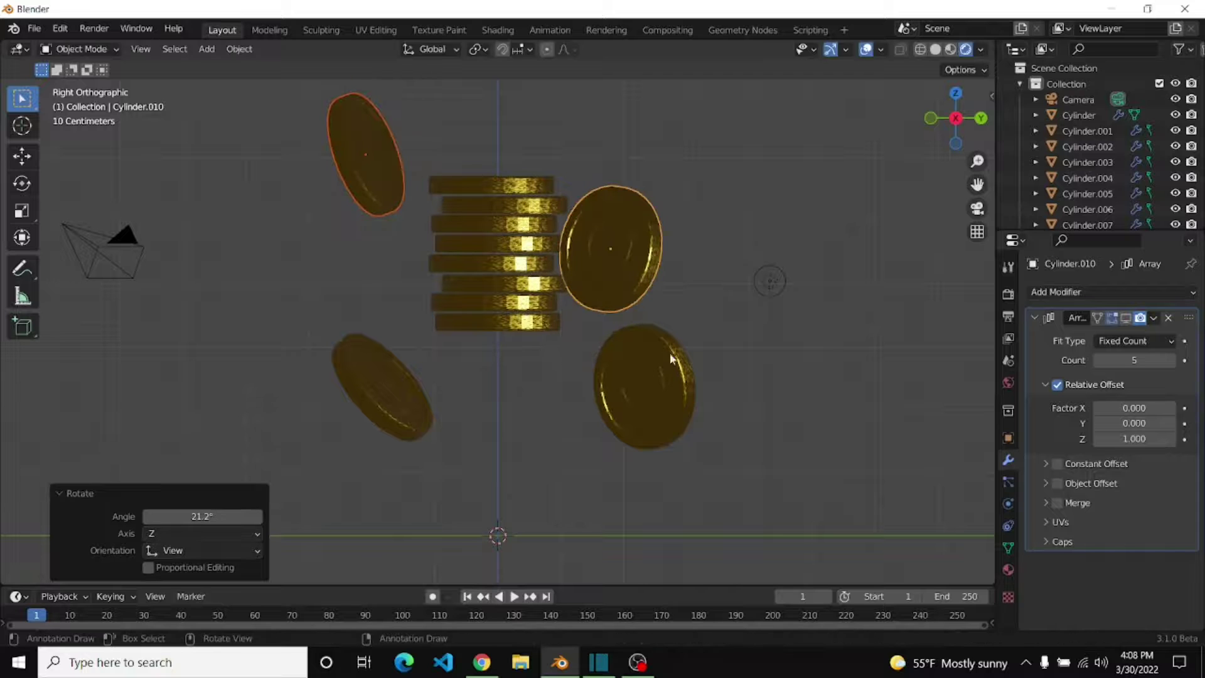
# Step: Duplicate two coins to the lower left and rotate them
pyautogui.hotkey('shift', 'd')
pyautogui.click(476, 631)
pyautogui.press('r')
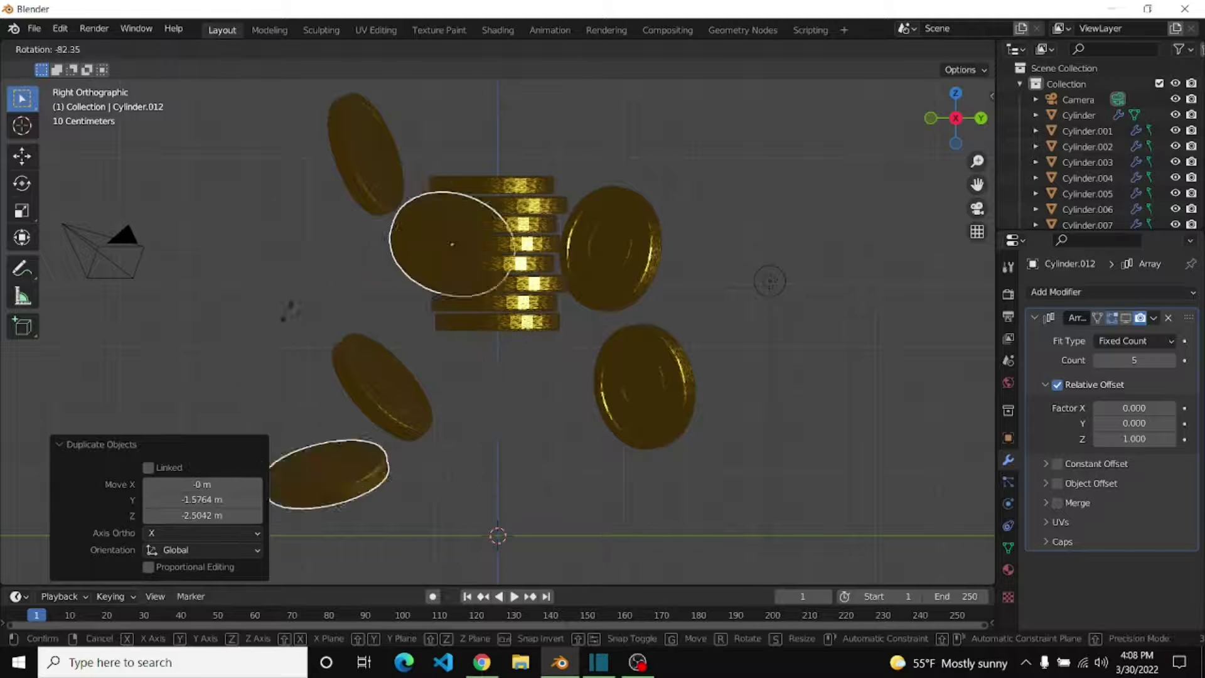
pyautogui.click(768, 281)
# Step: Duplicate the six selected coins and rotate them from a top-down view
pyautogui.moveTo(768, 281)
pyautogui.mouseDown(button='middle')
pyautogui.moveTo(586, 474)
pyautogui.moveTo(643, 435)
pyautogui.mouseUp(button='middle')
pyautogui.keyDown('shift'); pyautogui.click(552, 392); pyautogui.keyUp('shift')
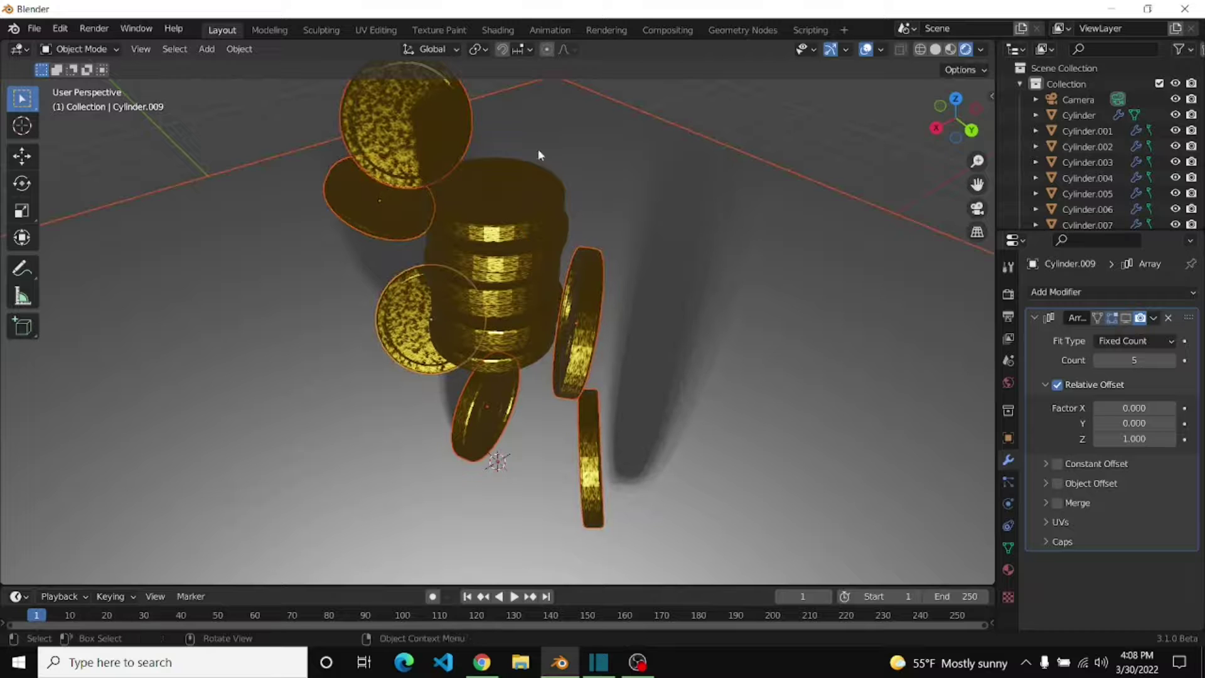
pyautogui.hotkey('shift', 'd')
pyautogui.click(888, 122)
pyautogui.press('KP_7')
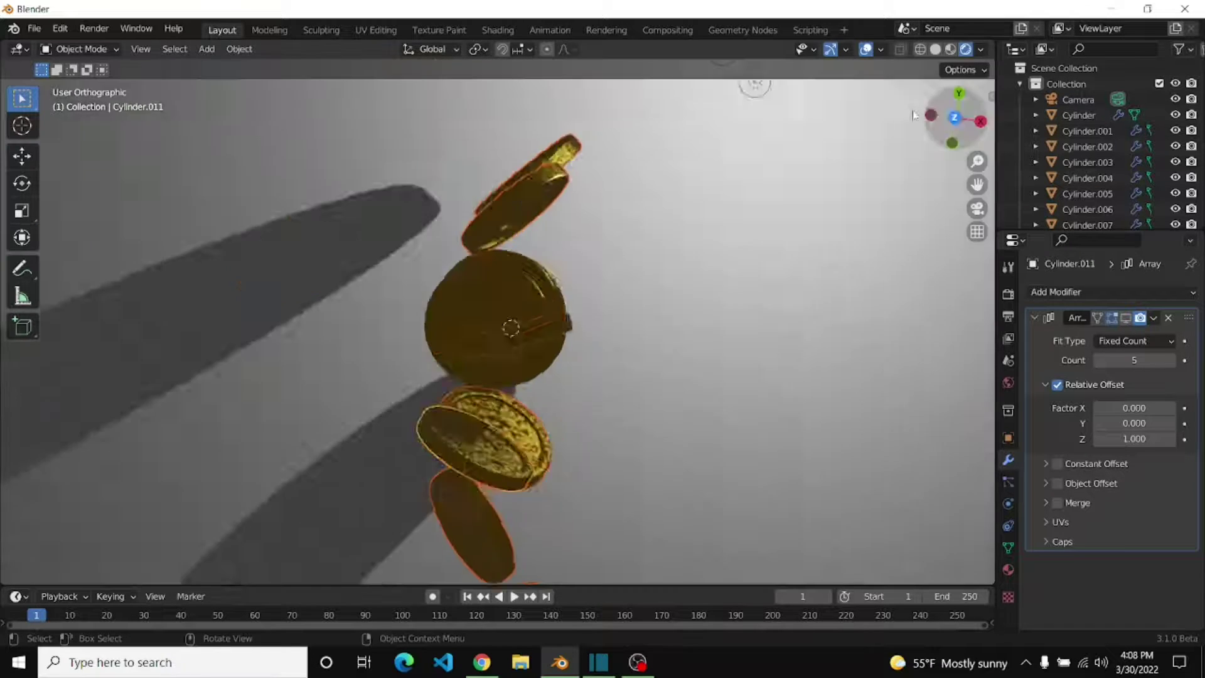
pyautogui.press('r')
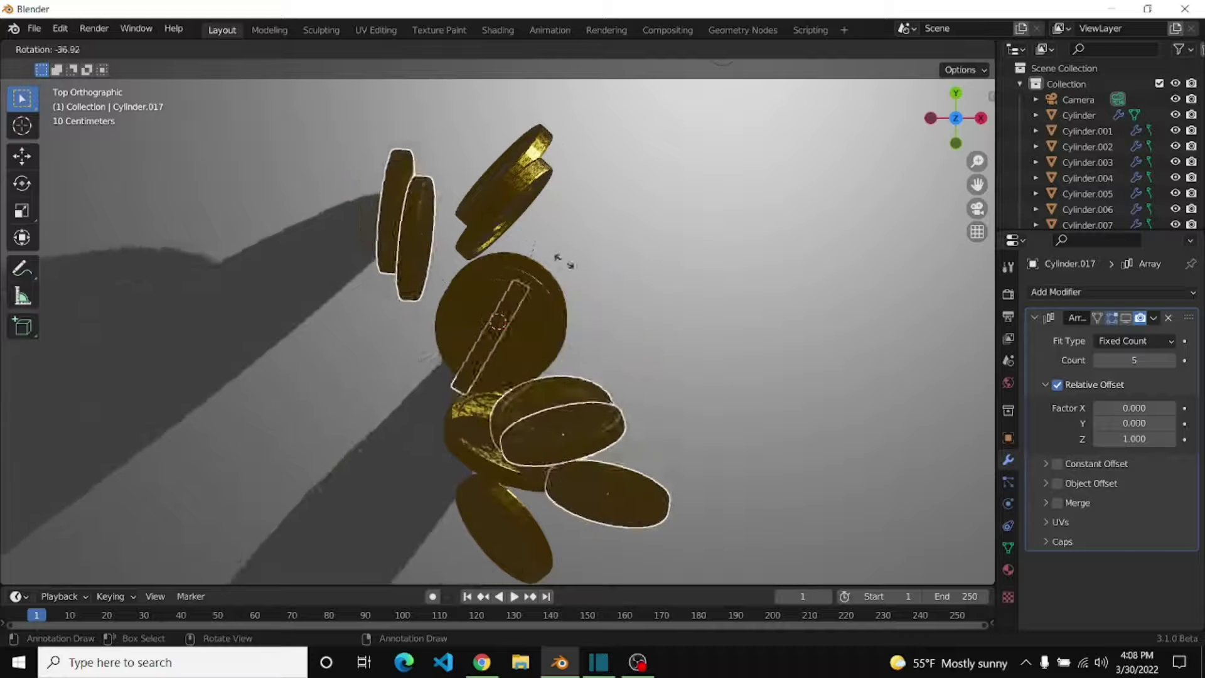
pyautogui.click(683, 517)
# Step: Duplicate and rotate the selected coins once more, returning to a perspective view
pyautogui.hotkey('shift', 'd')
pyautogui.press('r')
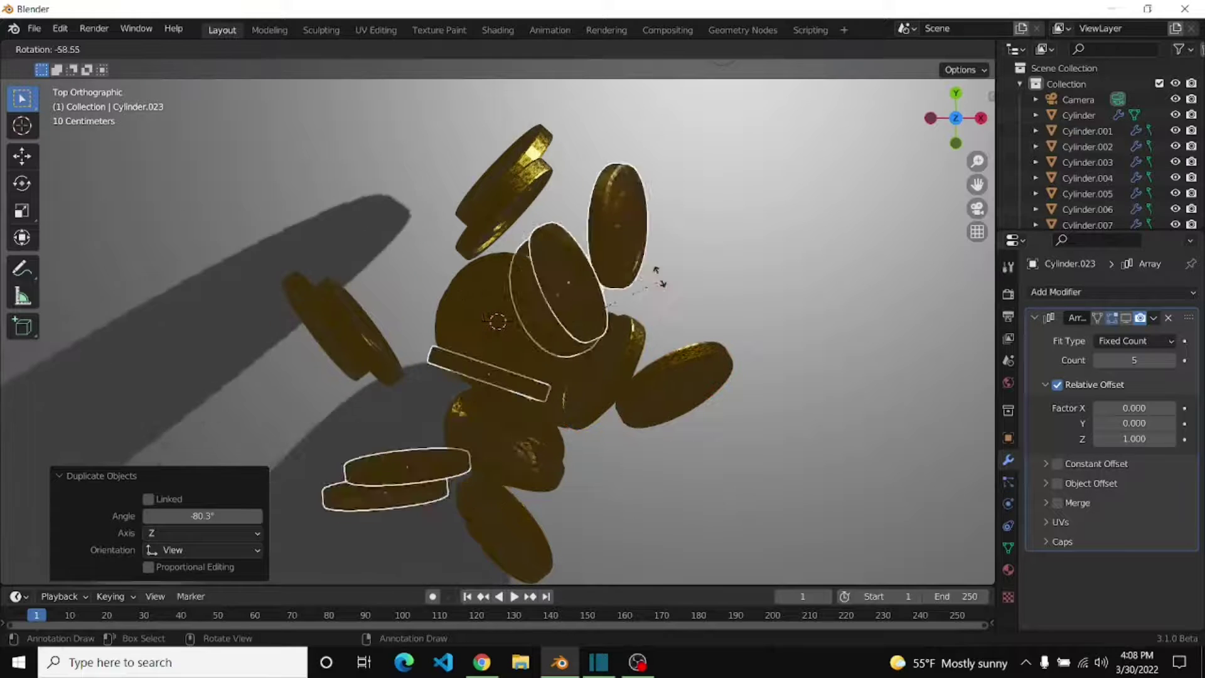
pyautogui.click(712, 357)
pyautogui.moveTo(712, 358); pyautogui.dragTo(937, 366, button='middle')
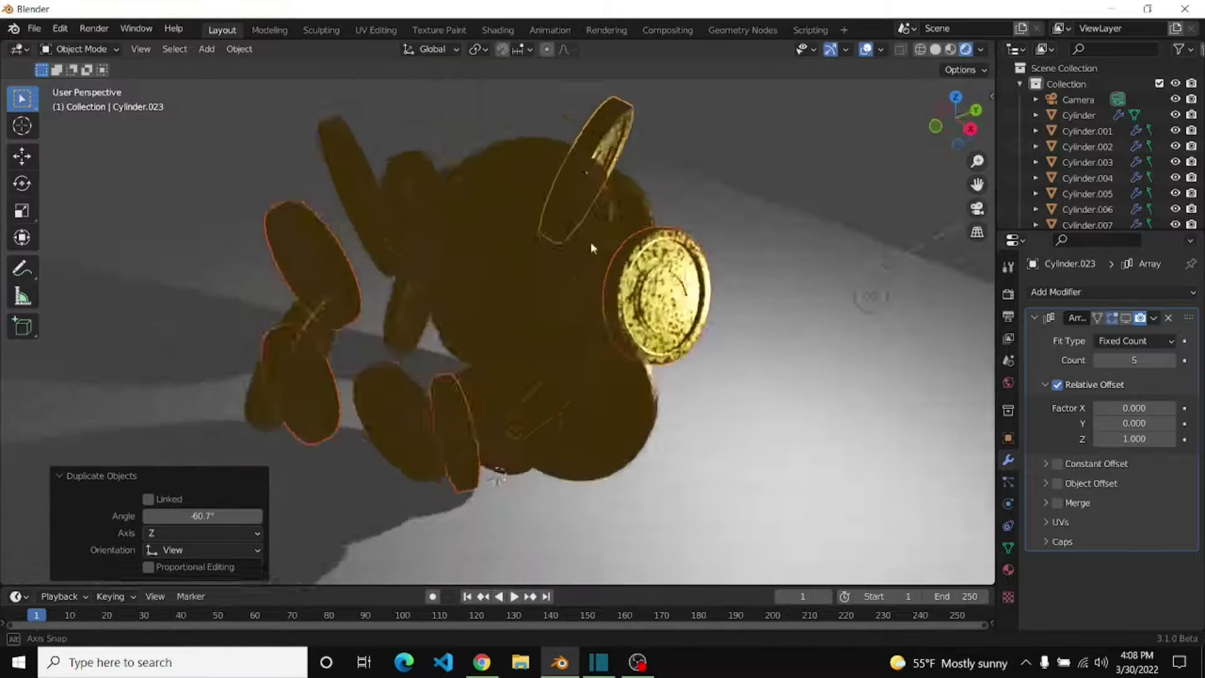
pyautogui.click(918, 405)
# Step: Set the point light power to 5000 W and raise it along Z
pyautogui.click(1008, 504)
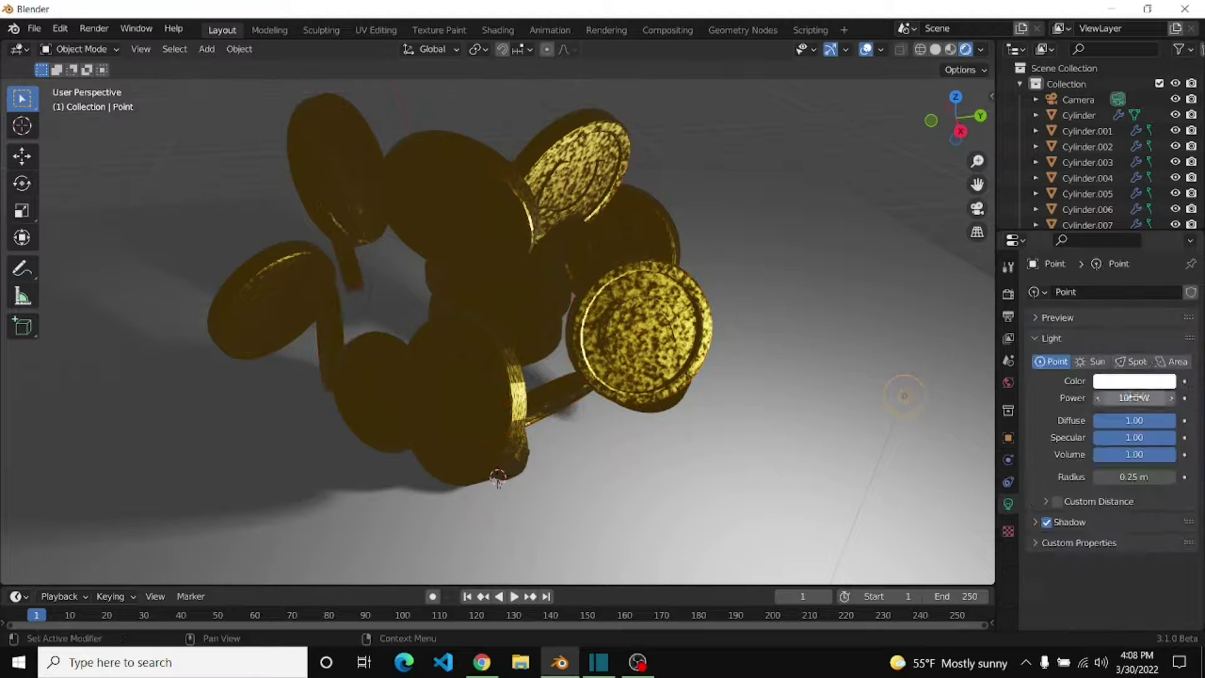
pyautogui.press('Return')
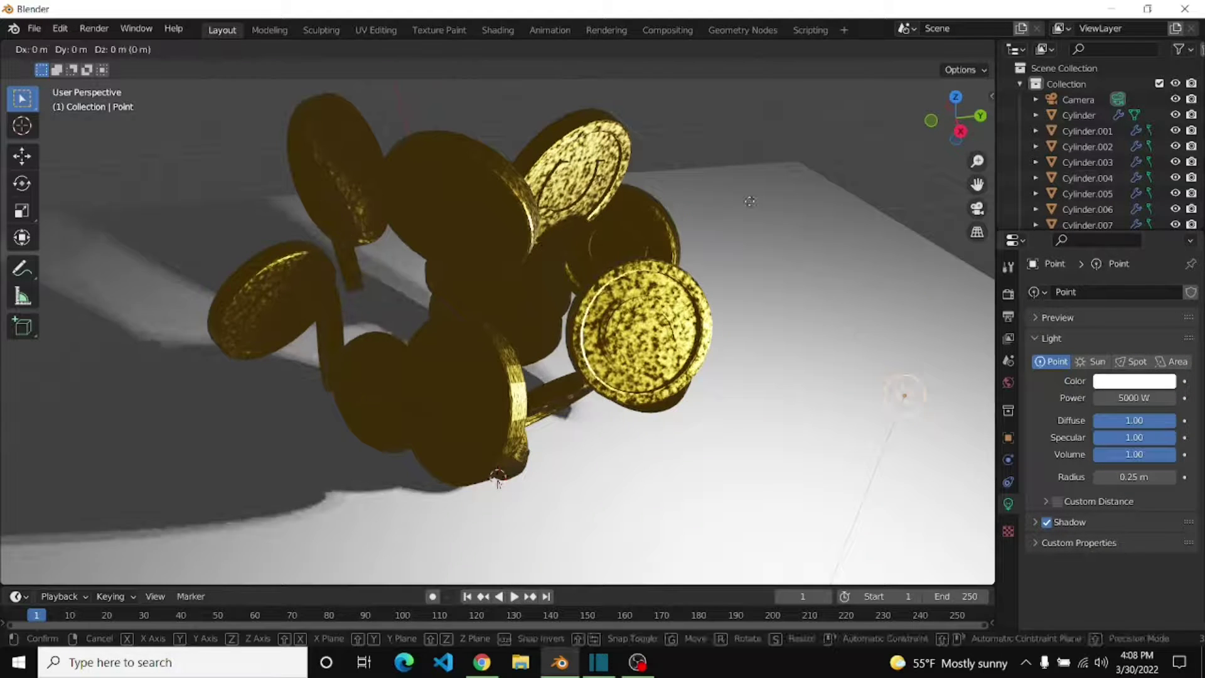
pyautogui.press('g')
pyautogui.press('z')
pyautogui.click(970, 195)
# Step: Test the drop, then make the floor plane a passive rigid body and replay
pyautogui.press('space')
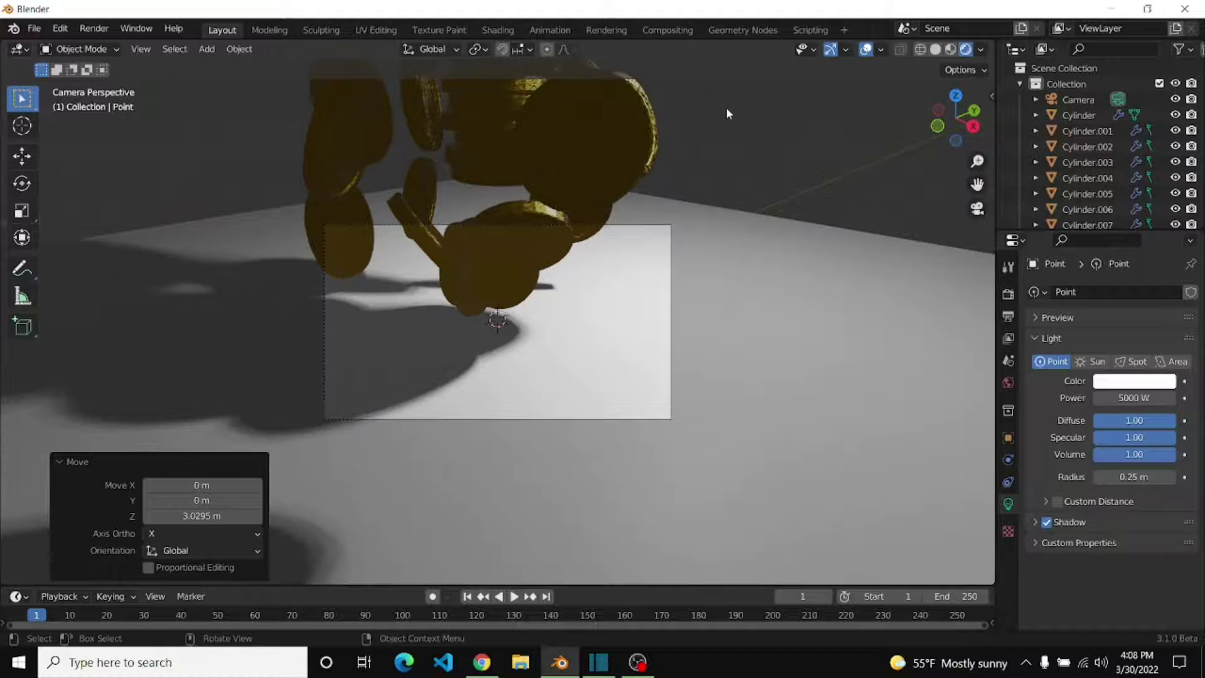
pyautogui.press('space')
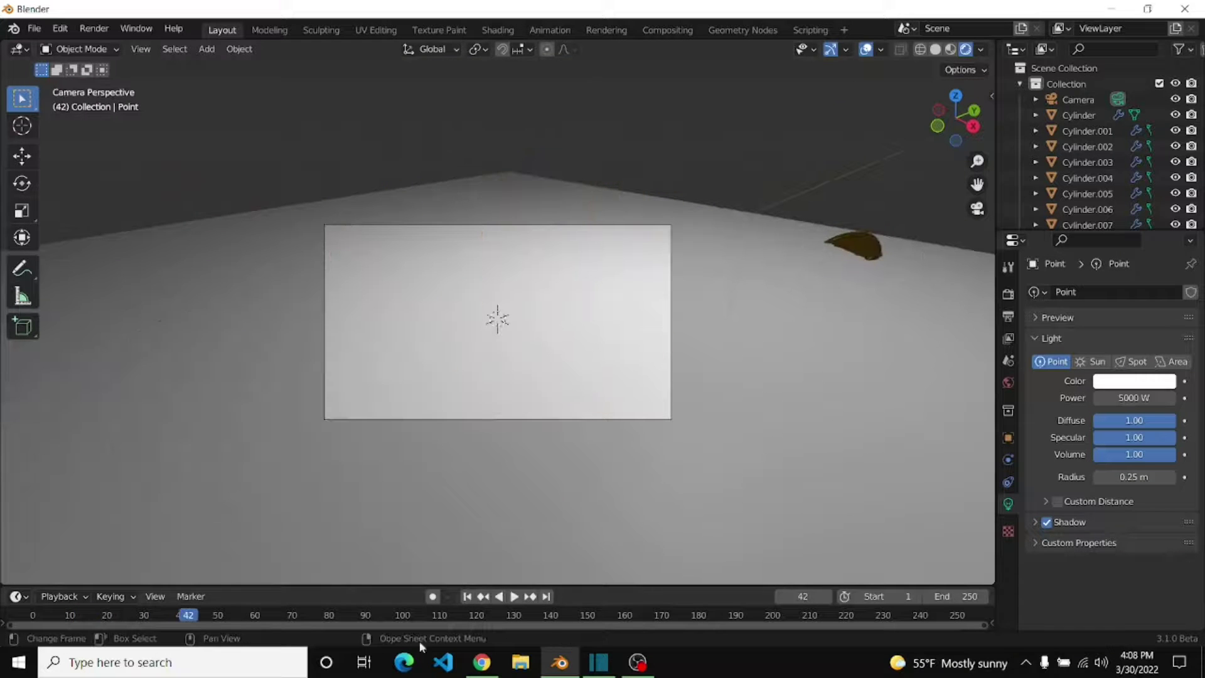
pyautogui.click(467, 596)
pyautogui.click(726, 337)
pyautogui.click(239, 49)
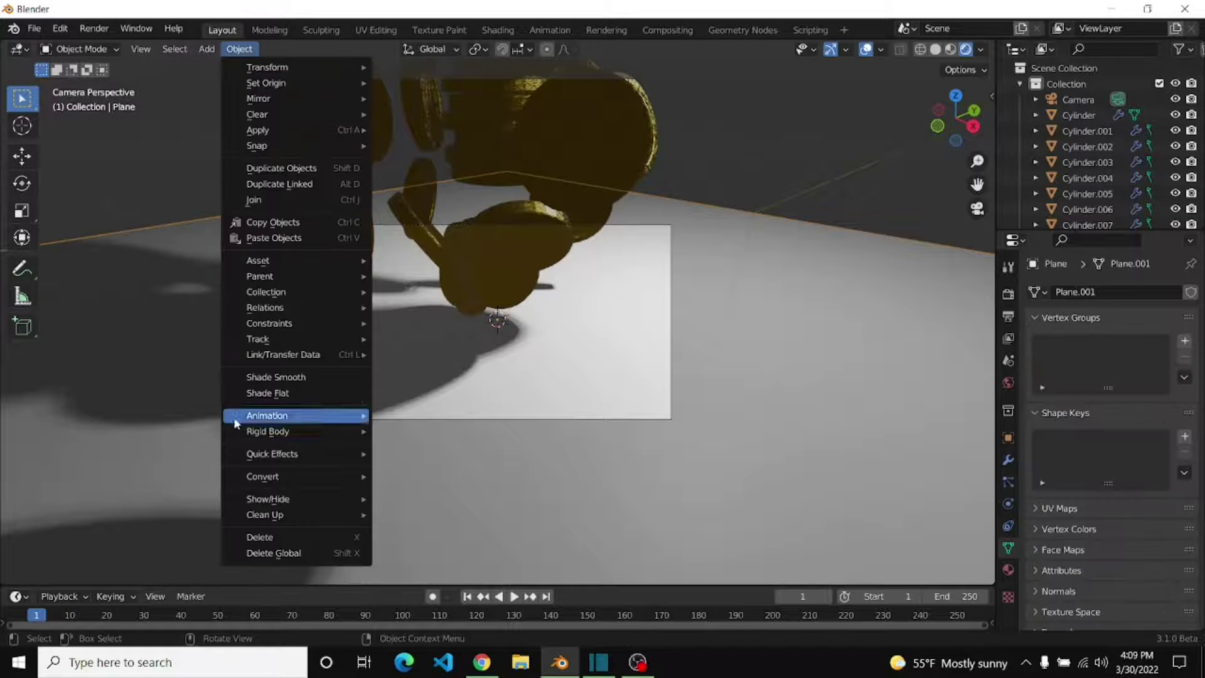
pyautogui.click(427, 446)
pyautogui.press('space')
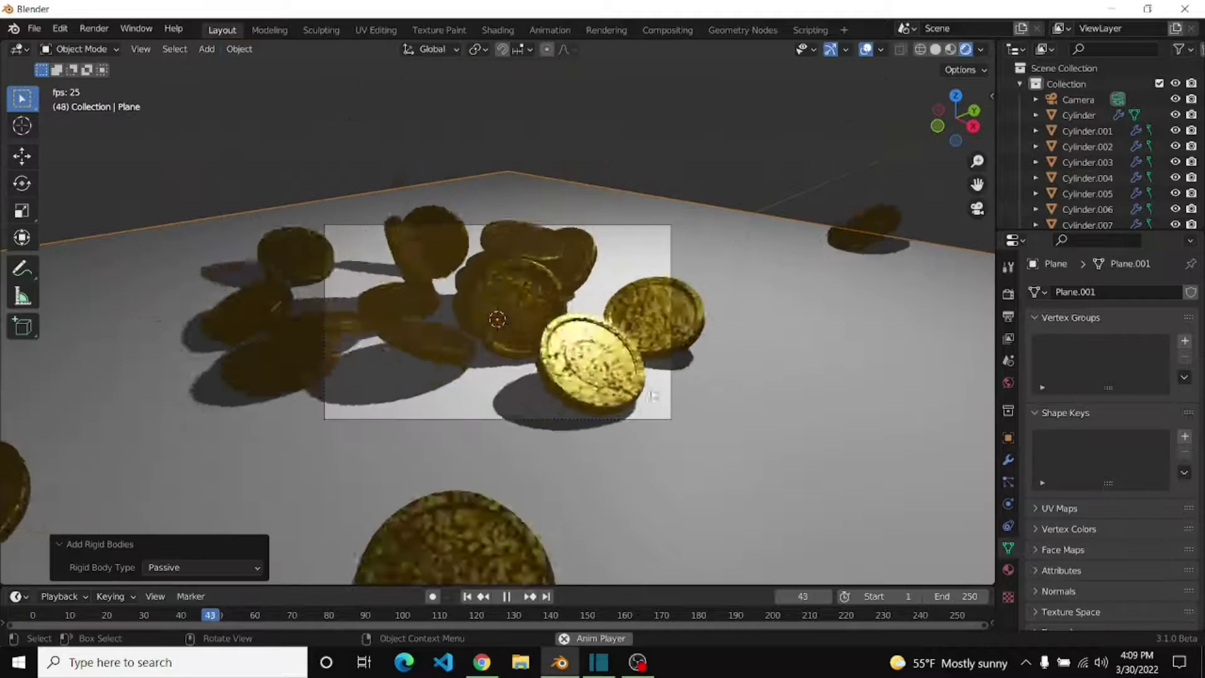
pyautogui.press('space')
# Step: Rewind to frame 1 and move two coins to new positions
pyautogui.click(467, 597)
pyautogui.moveTo(471, 439); pyautogui.dragTo(511, 288, button='middle')
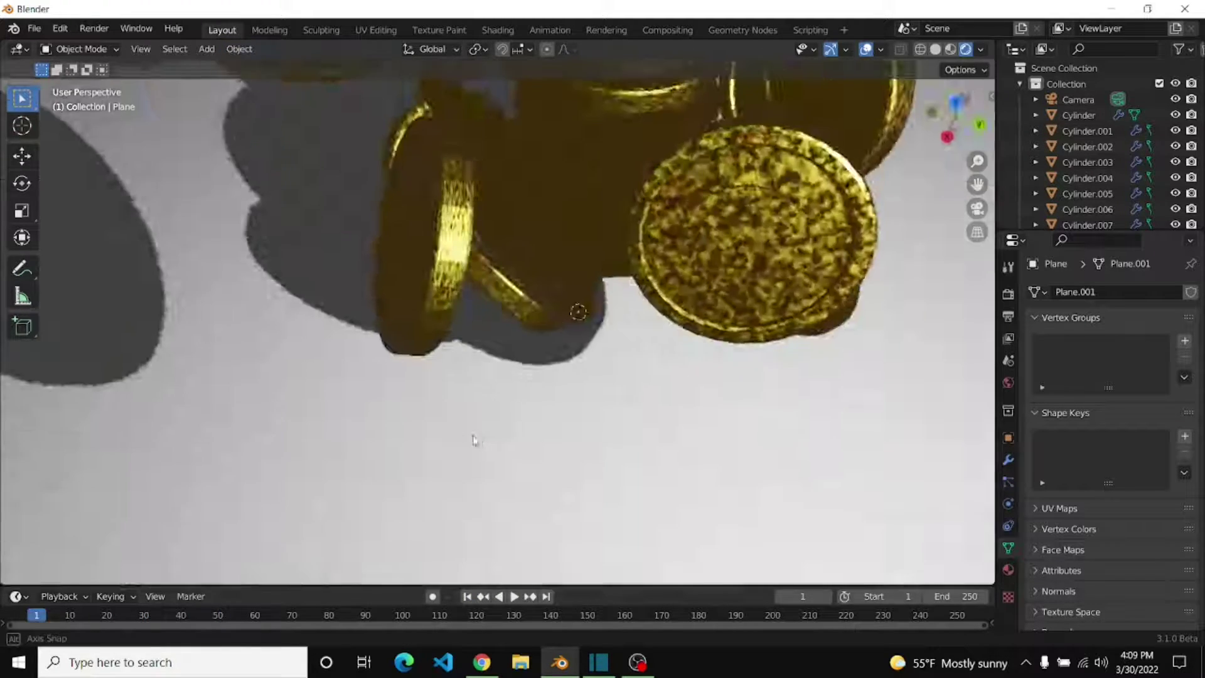
pyautogui.press('g')
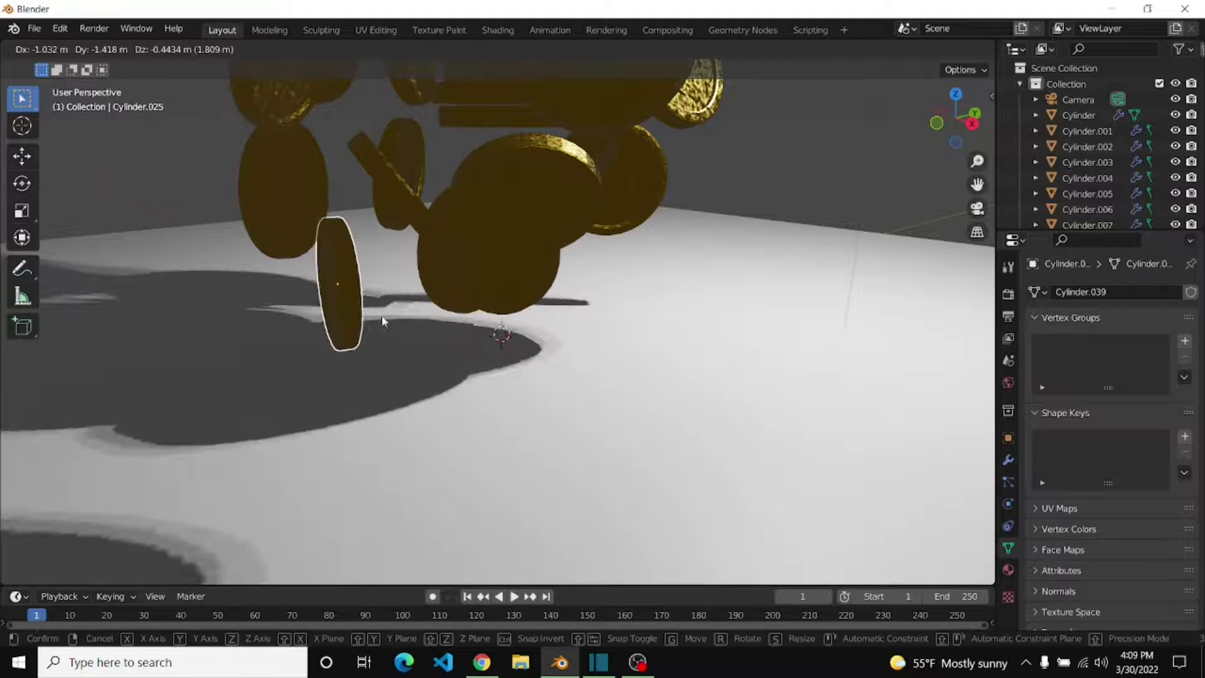
pyautogui.click(383, 317)
pyautogui.moveTo(382, 317)
pyautogui.mouseDown(button='middle')
pyautogui.moveTo(171, 262)
pyautogui.moveTo(440, 404)
pyautogui.moveTo(377, 267)
pyautogui.mouseUp(button='middle')
pyautogui.click(534, 256)
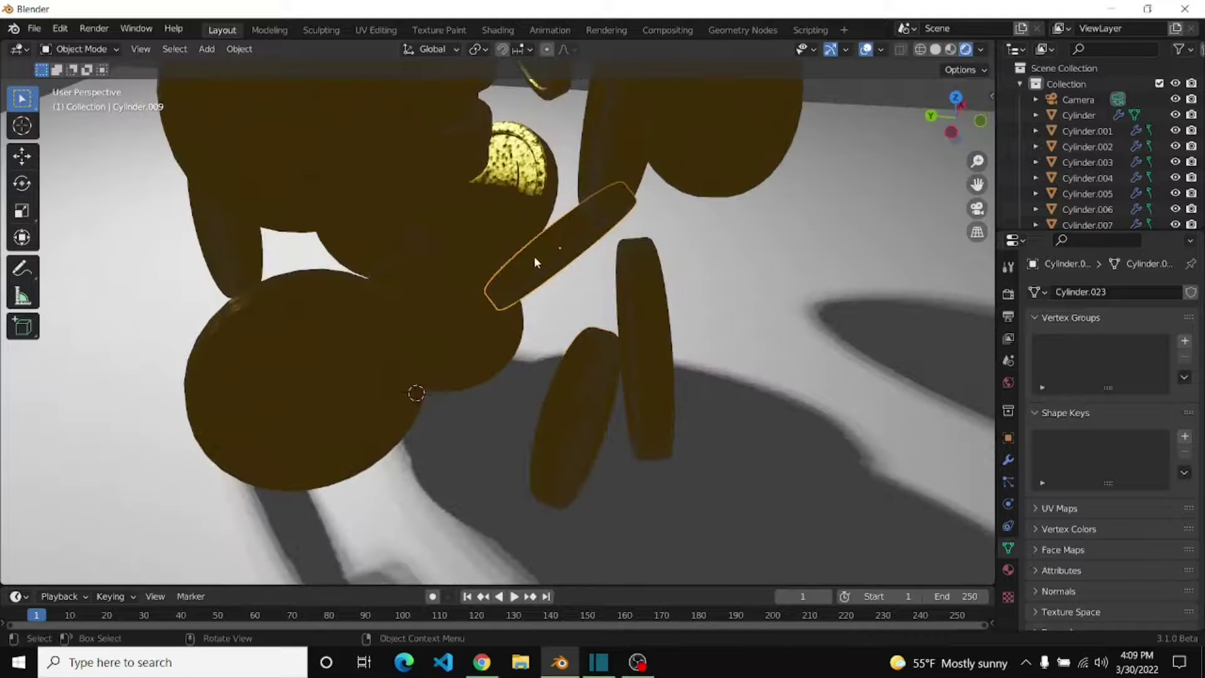
pyautogui.press('g')
pyautogui.click(860, 208)
# Step: Shift another coin along the Y axis and then along X
pyautogui.moveTo(860, 207); pyautogui.dragTo(735, 369, button='middle')
pyautogui.click(590, 274)
pyautogui.press('g')
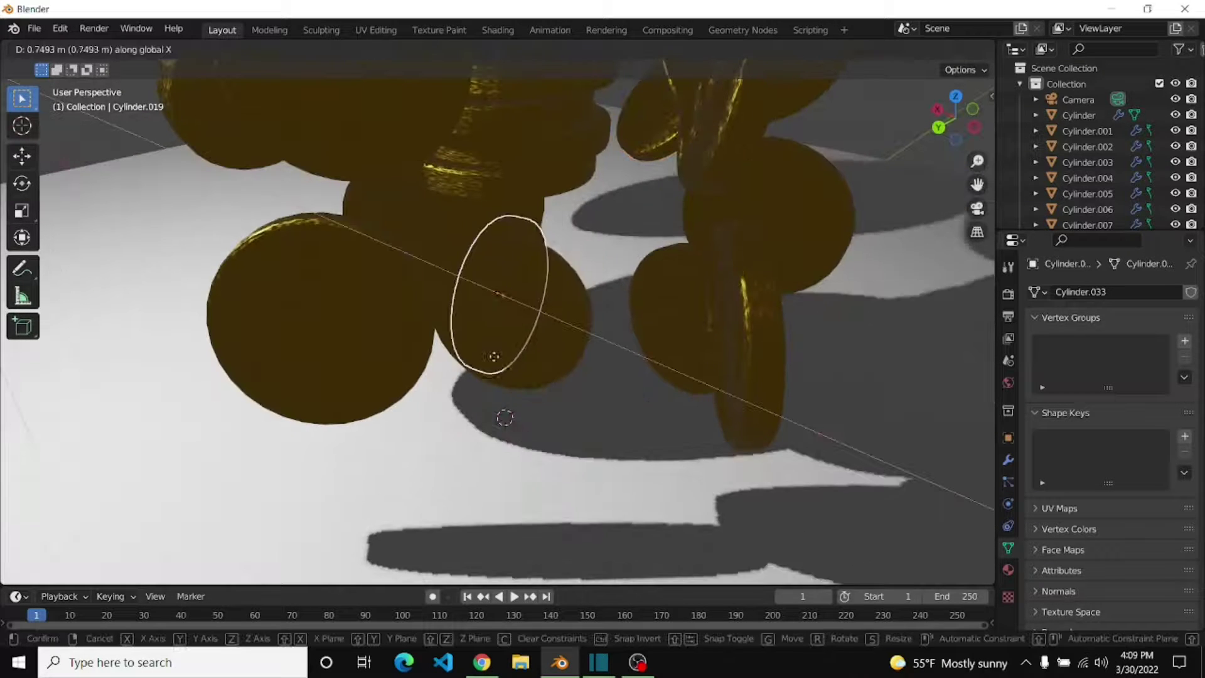
pyautogui.press('y')
pyautogui.click(521, 405)
pyautogui.press('g')
pyautogui.press('x')
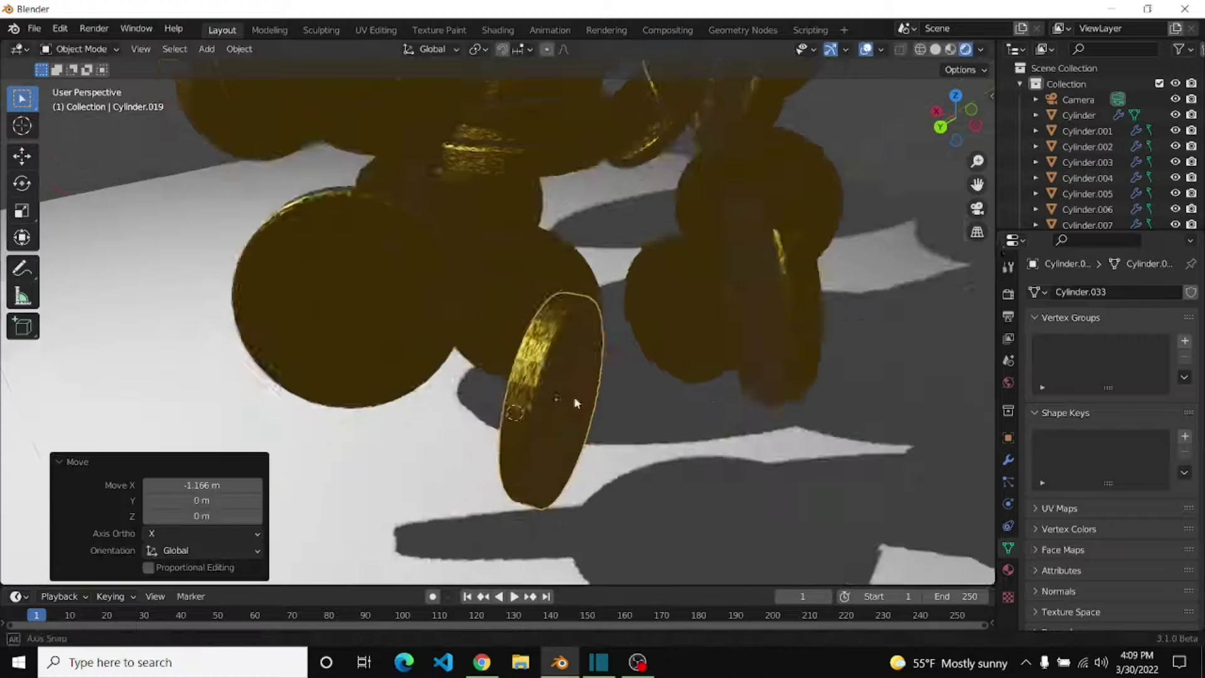
pyautogui.moveTo(506, 417)
pyautogui.mouseDown(button='middle')
pyautogui.moveTo(649, 321)
pyautogui.moveTo(577, 153)
pyautogui.mouseUp(button='middle')
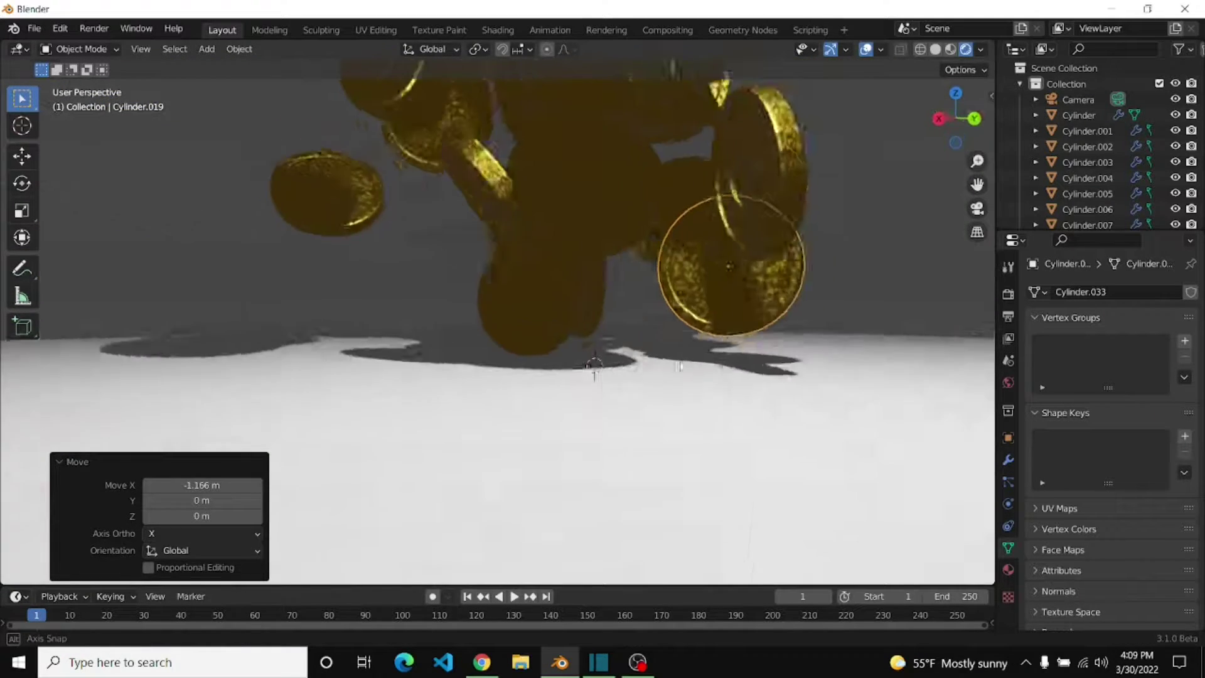
# Step: Move another coin to the left along the X axis
pyautogui.click(578, 152)
pyautogui.press('g')
pyautogui.press('x')
pyautogui.click(498, 217)
pyautogui.moveTo(500, 224)
pyautogui.mouseDown(button='middle')
pyautogui.moveTo(591, 171)
pyautogui.moveTo(737, 247)
pyautogui.mouseUp(button='middle')
pyautogui.scroll(3, 479, 206)
# Step: Reposition one more coin, then play the simulation from the camera view
pyautogui.click(479, 206)
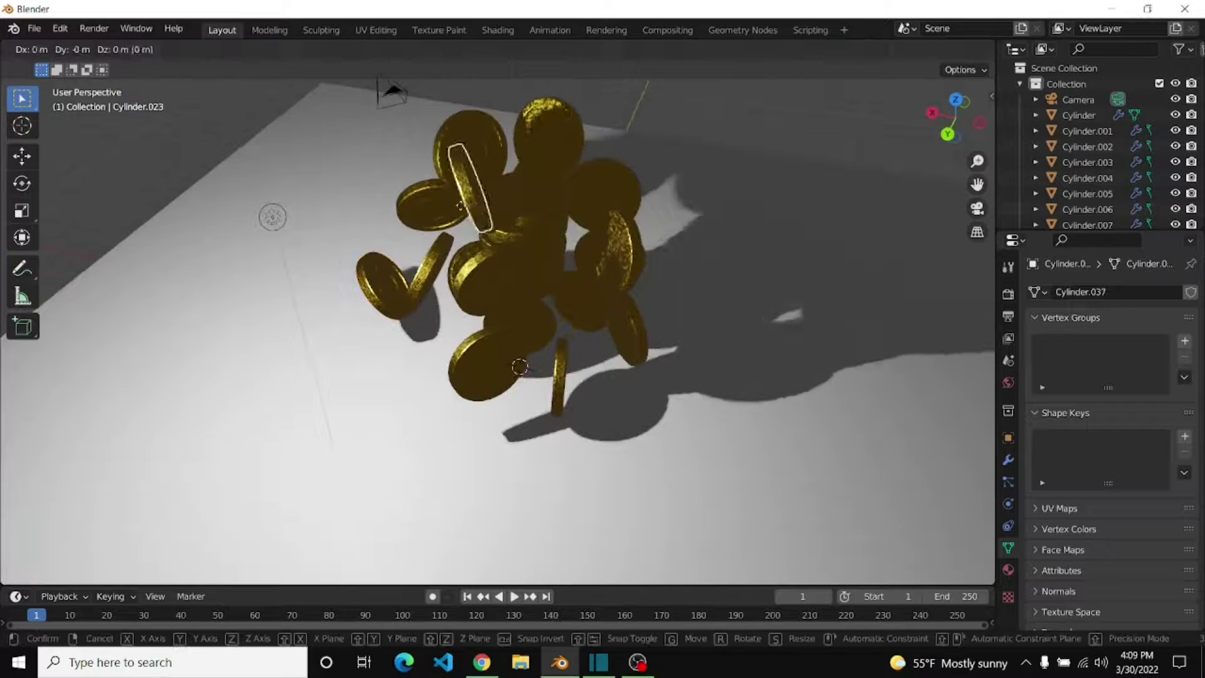
pyautogui.press('g')
pyautogui.click(552, 145)
pyautogui.moveTo(553, 144)
pyautogui.mouseDown(button='middle')
pyautogui.moveTo(761, 169)
pyautogui.moveTo(166, 287)
pyautogui.mouseUp(button='middle')
pyautogui.press('space')
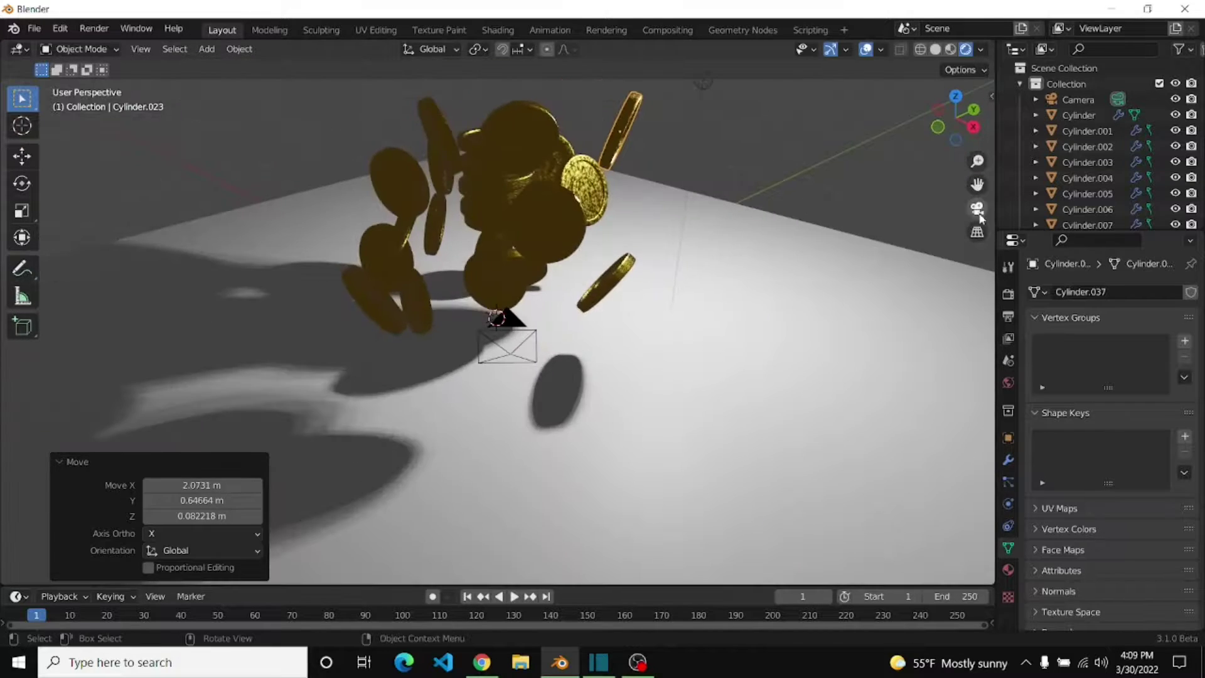
pyautogui.press('KP_0')
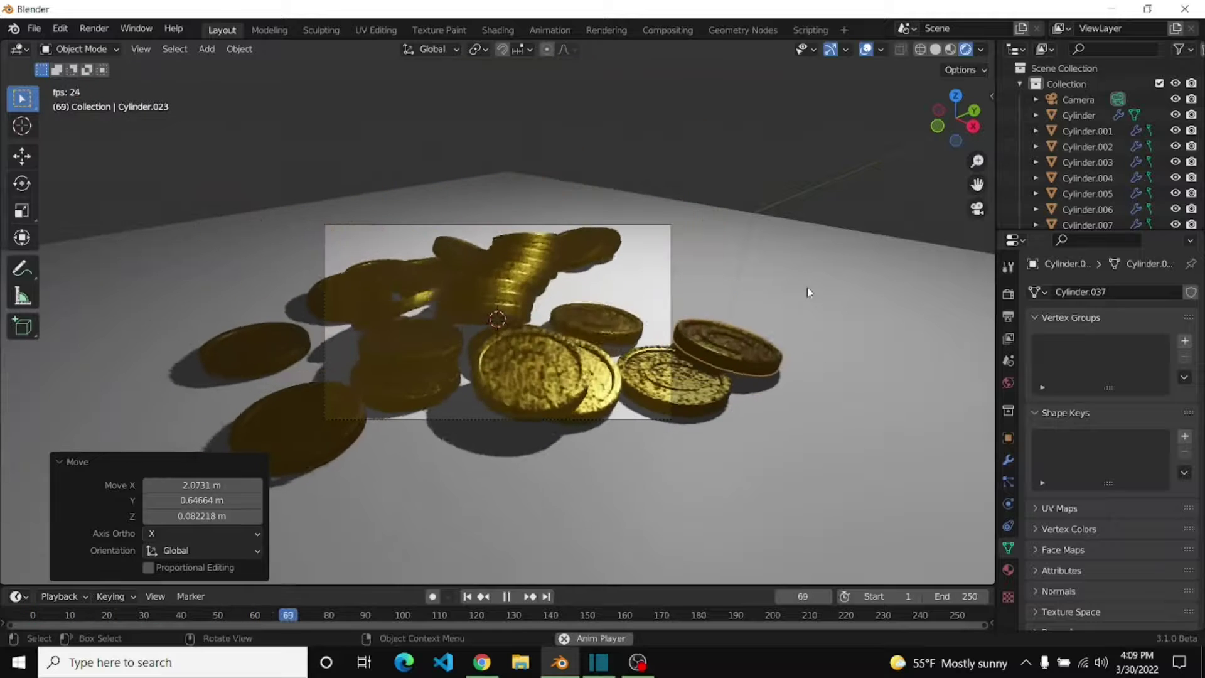
# Step: Stop playback, select all objects, raise them about 4.9 m, and replay the drop
pyautogui.press('Escape')
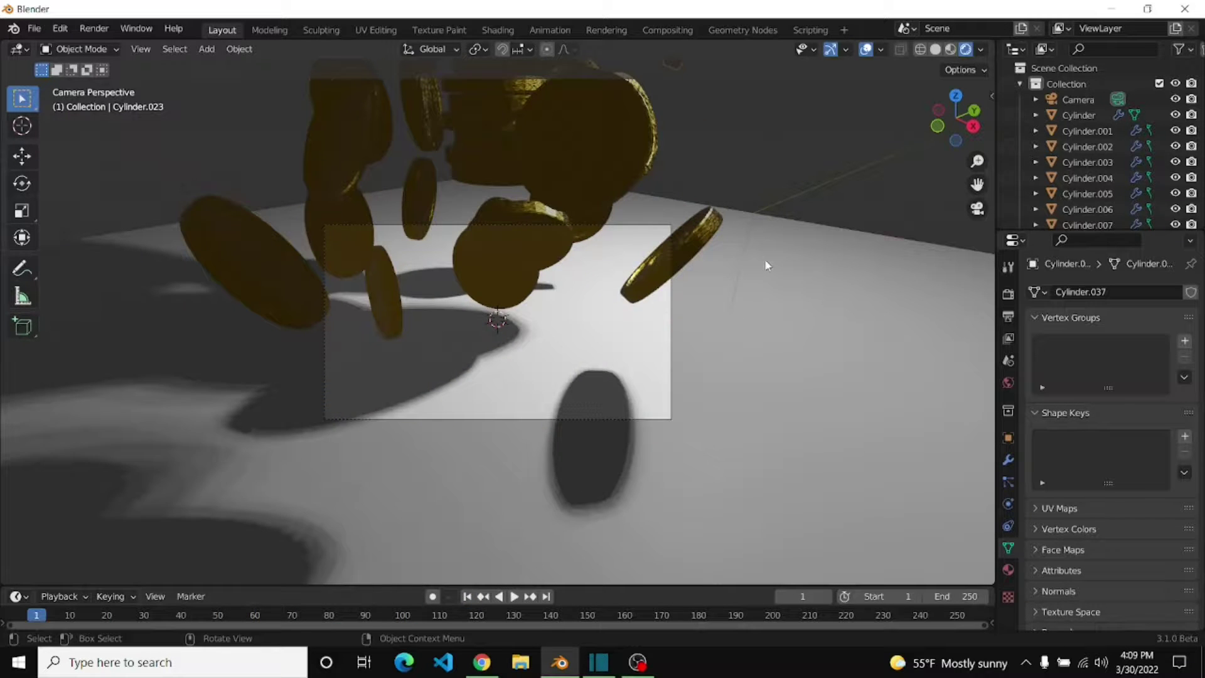
pyautogui.press('a')
pyautogui.moveTo(838, 182); pyautogui.dragTo(792, 192)
pyautogui.click(777, 120)
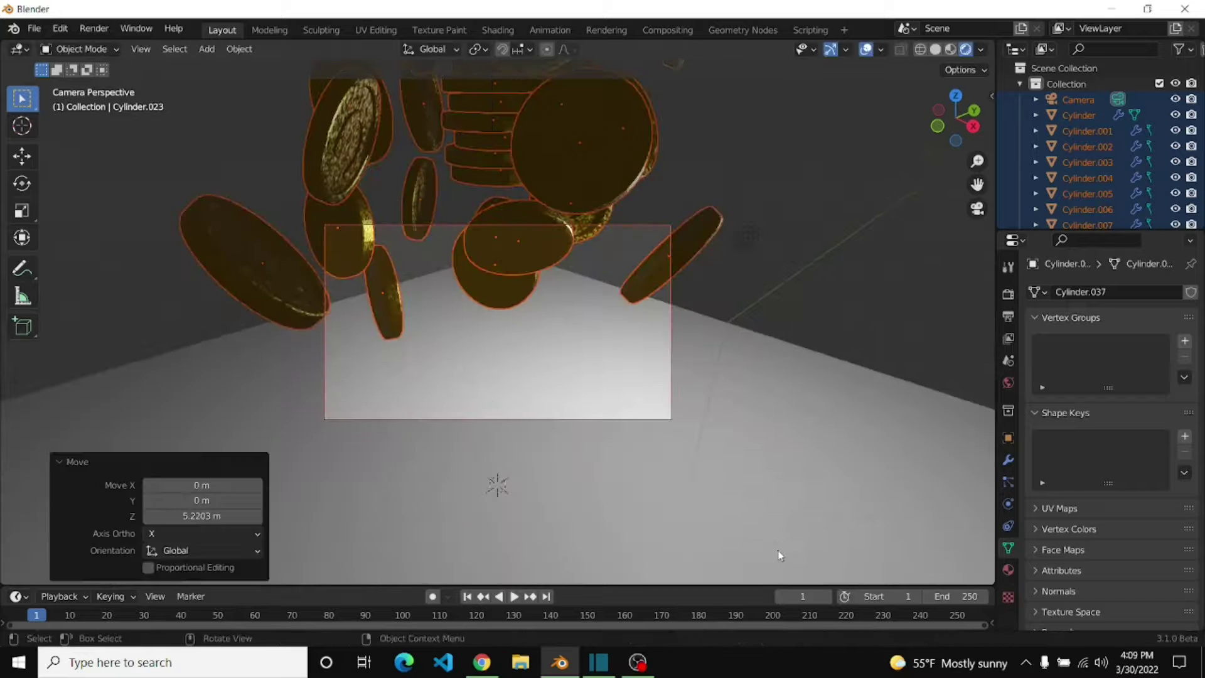
pyautogui.click(804, 205)
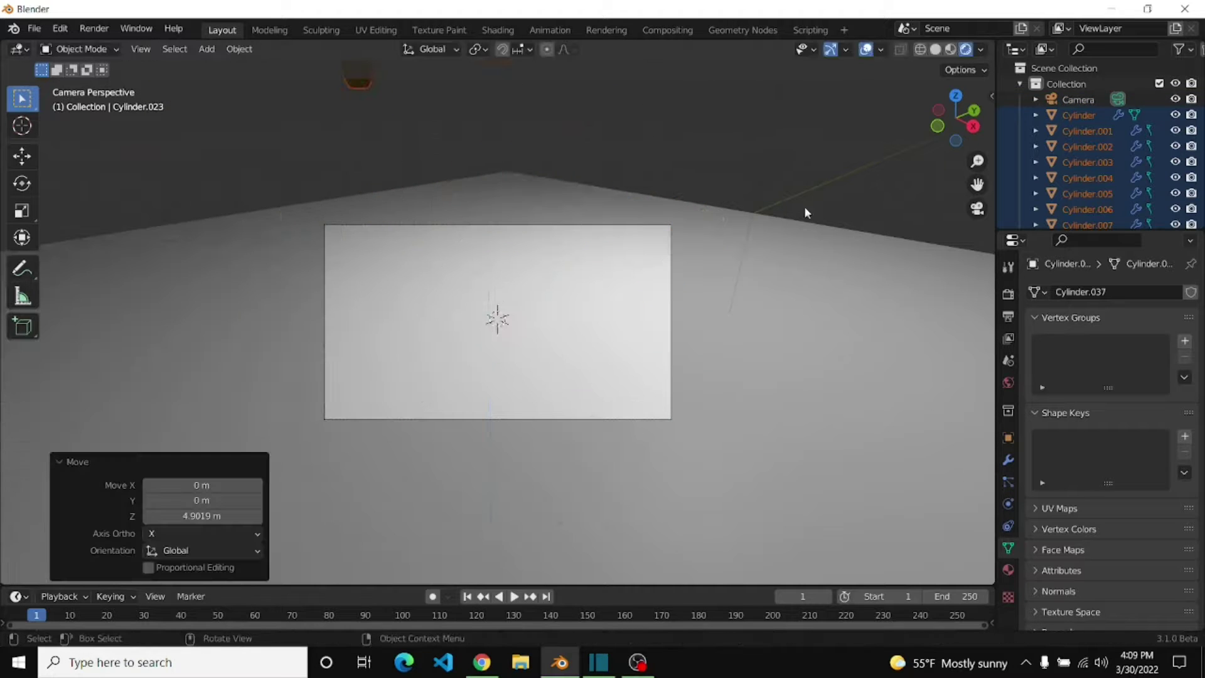
pyautogui.press('space')
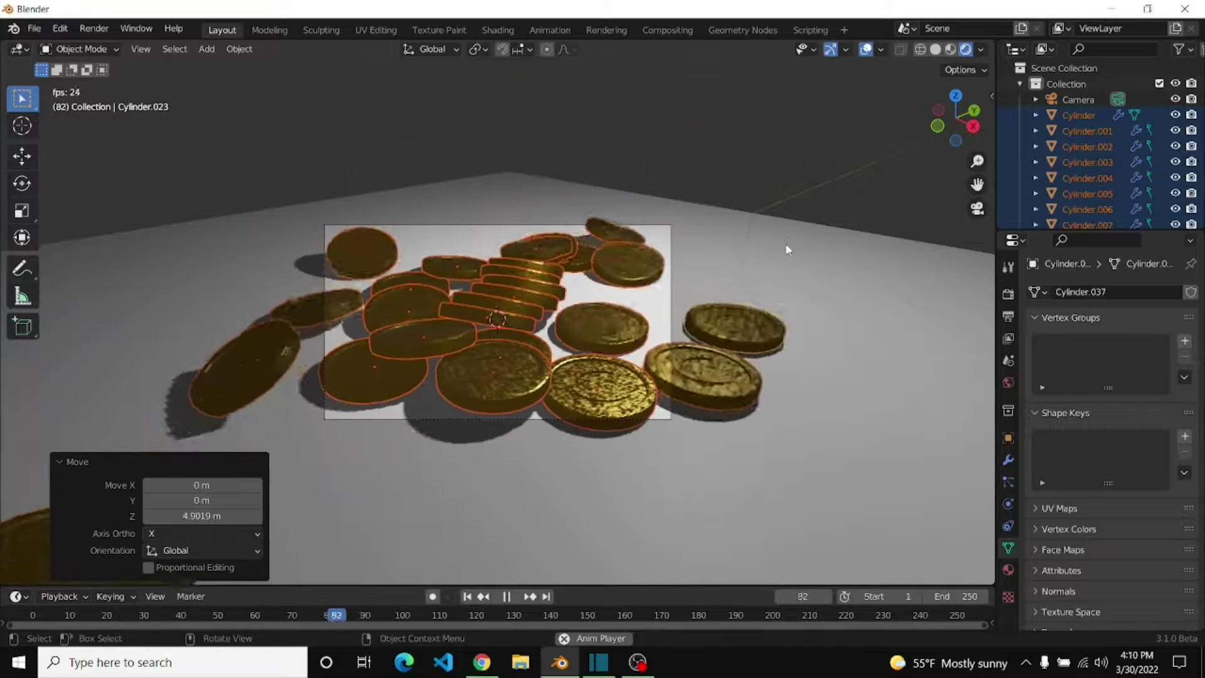